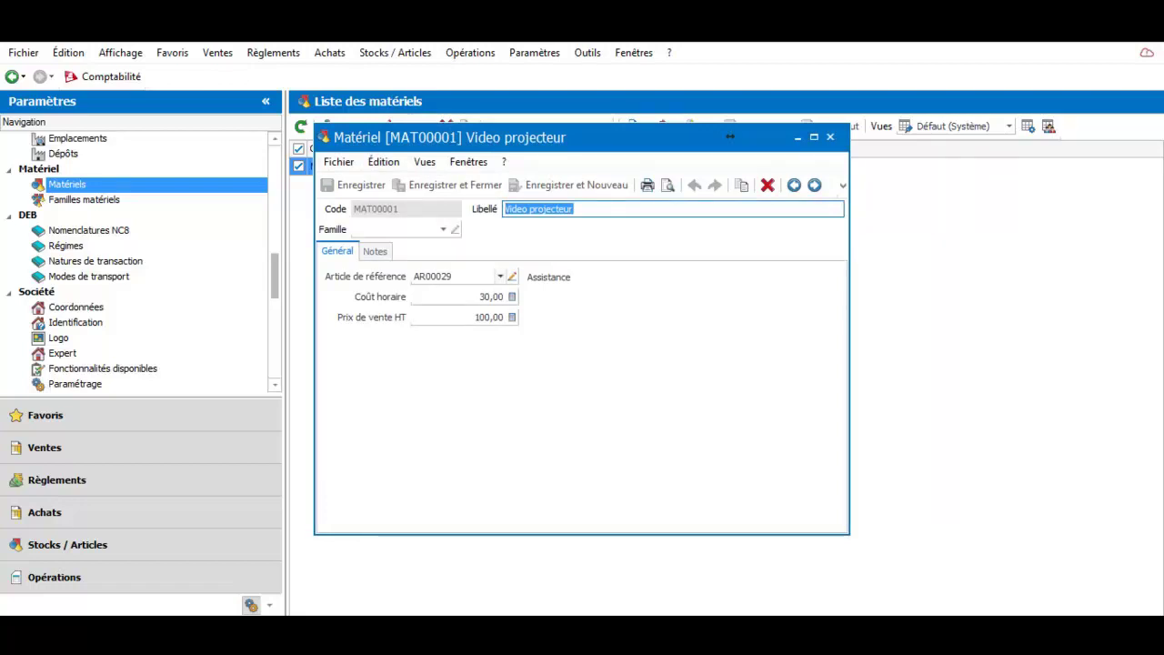
Step: Review the reference article choices for the Video projecteur equipment, keep AR00029, and close the equipment record
left_click(500, 275)
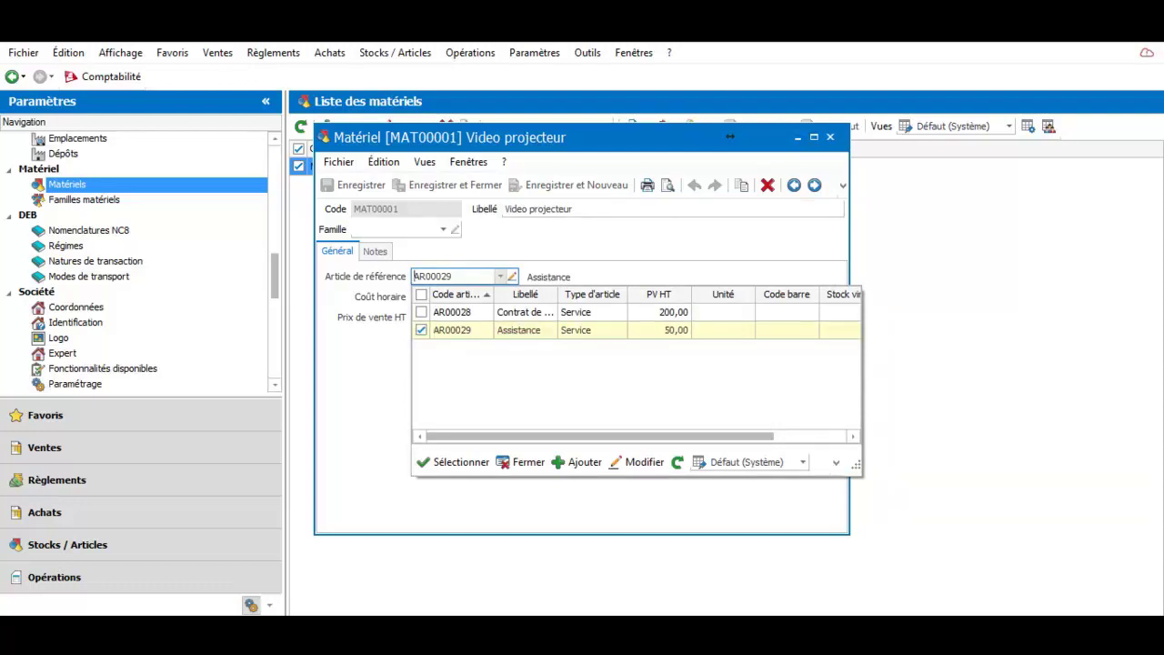
key("Return")
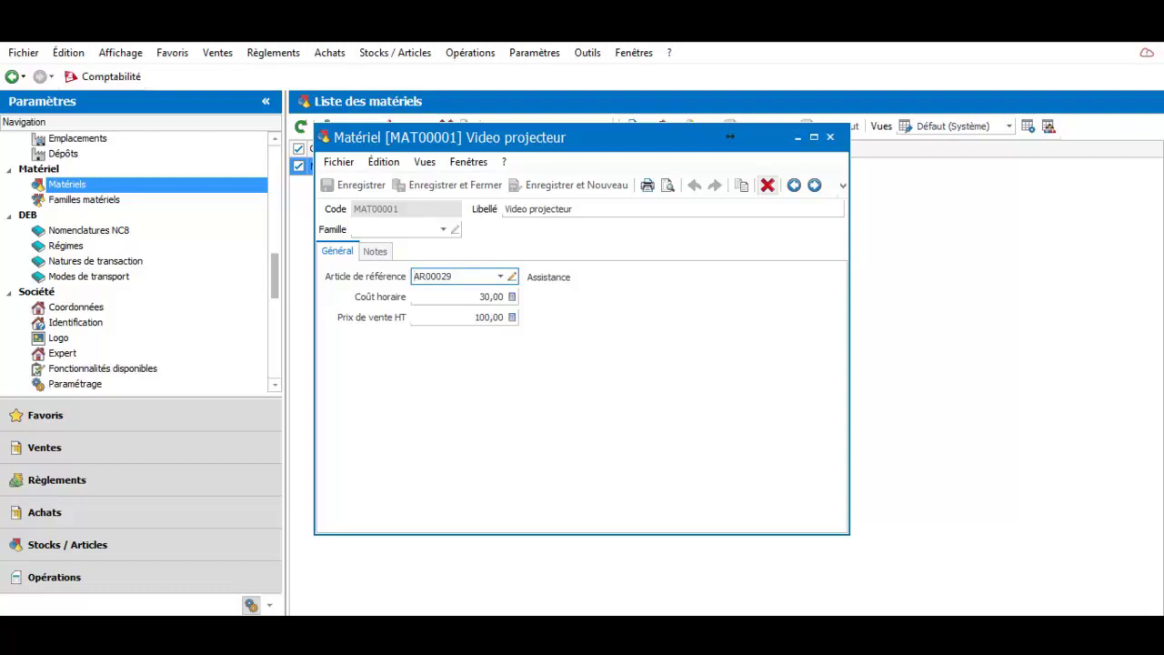
left_click(830, 136)
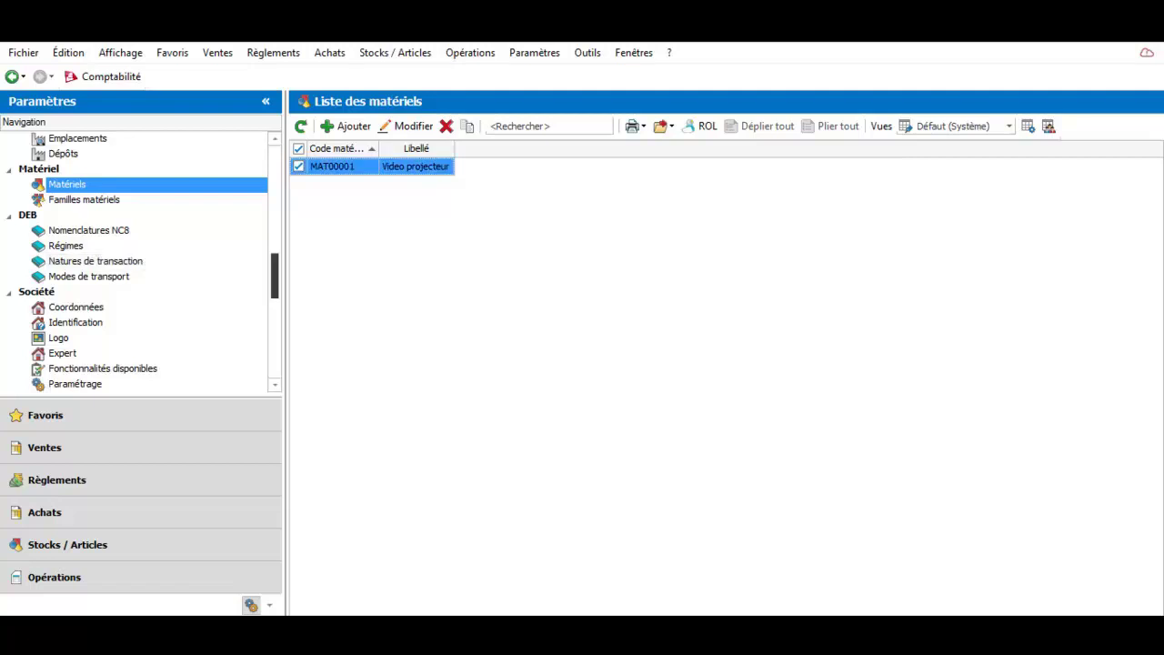
Step: Open the technician's record from the Commerciaux/collaborateurs list in the Ventes section
scroll(136, 264, "down", 2)
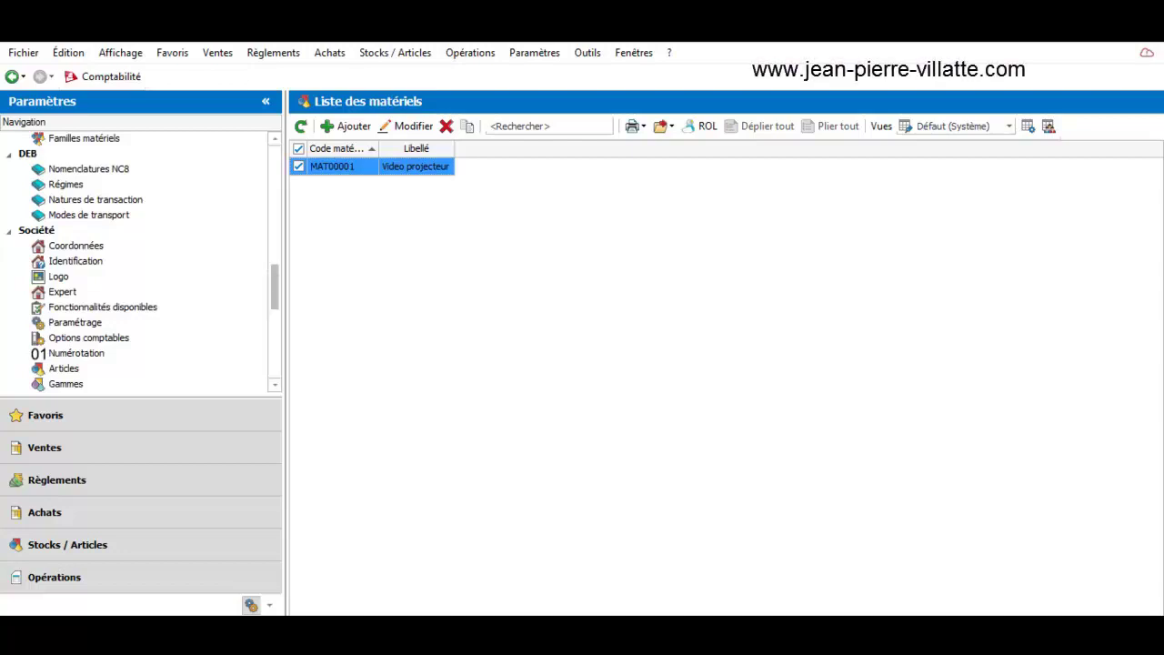
scroll(136, 264, "up", 10)
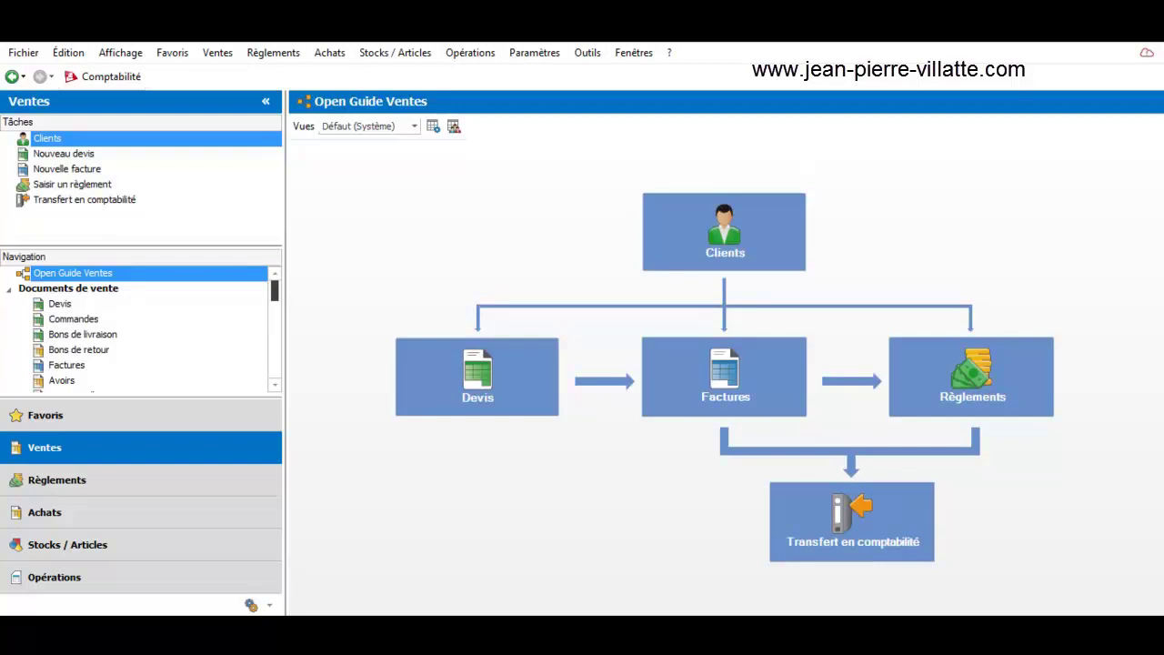
scroll(137, 327, "down", 10)
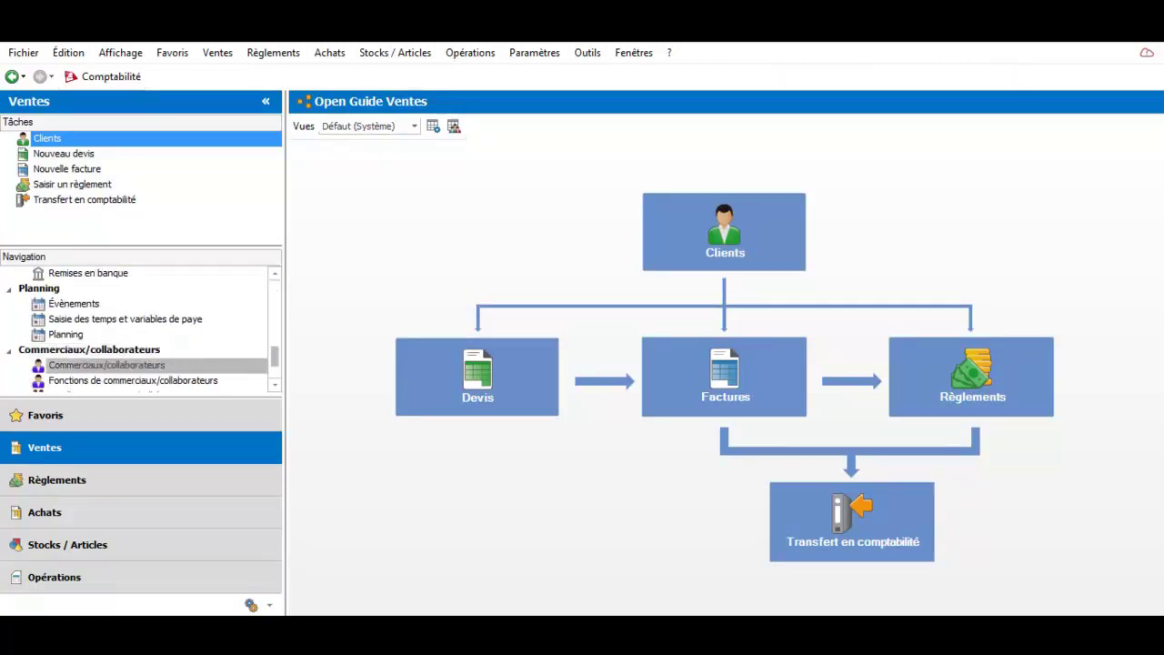
left_click(106, 364)
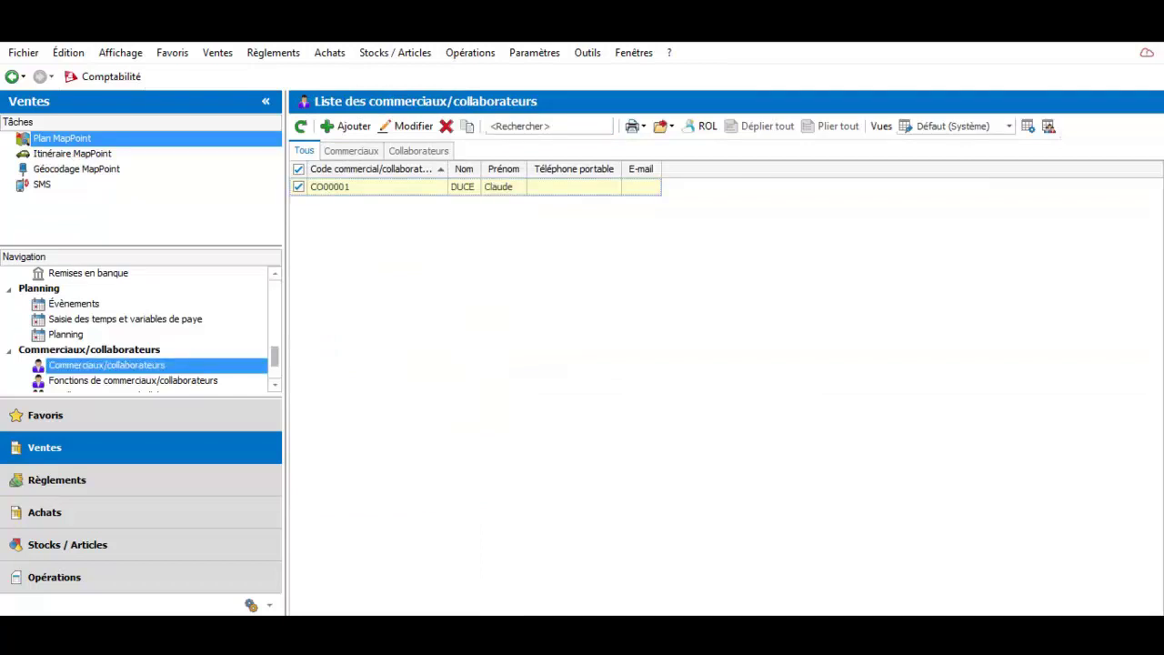
key("Return")
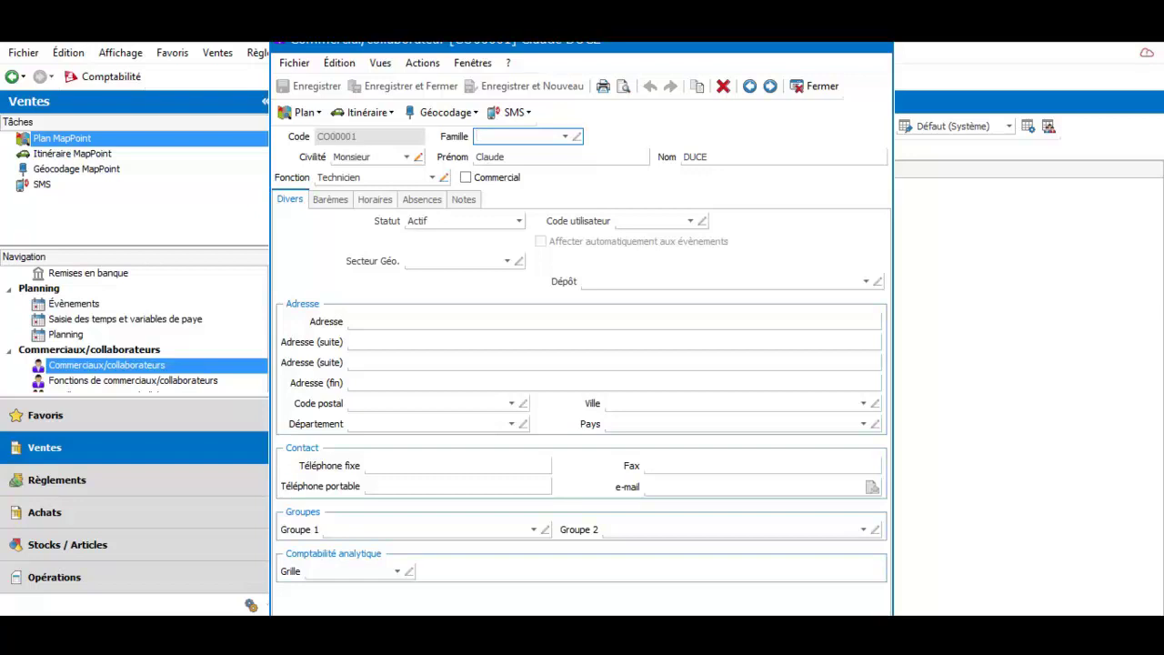
Step: Examine the technician's working hours and hourly cost, and display the list of absences
left_click(374, 199)
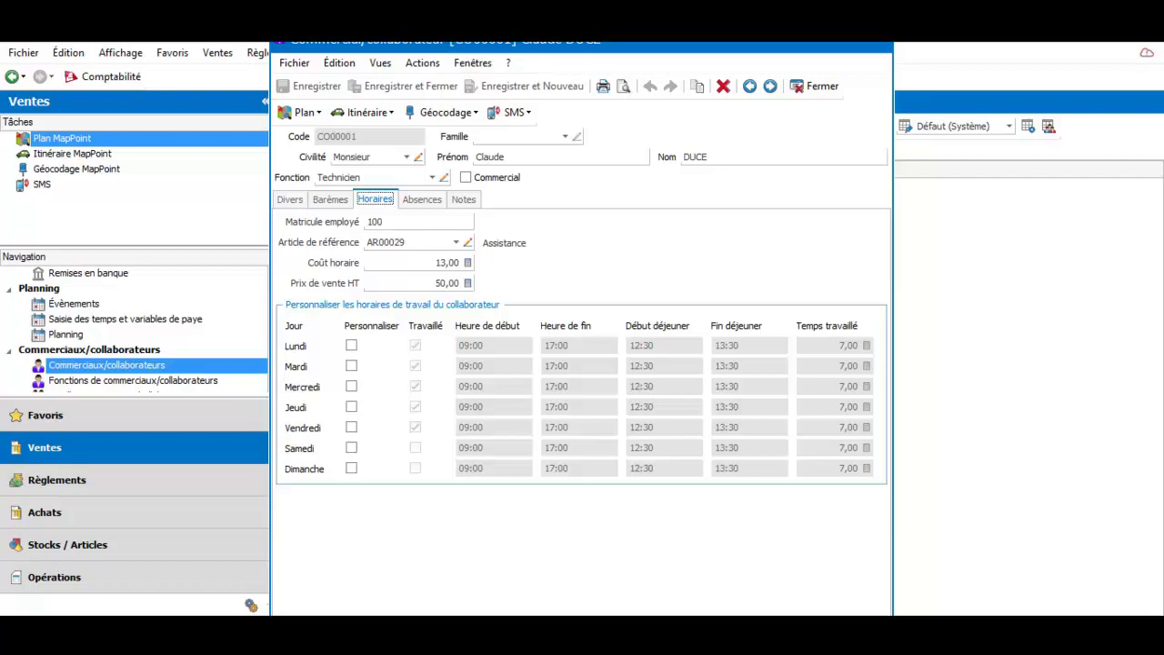
left_click(418, 262)
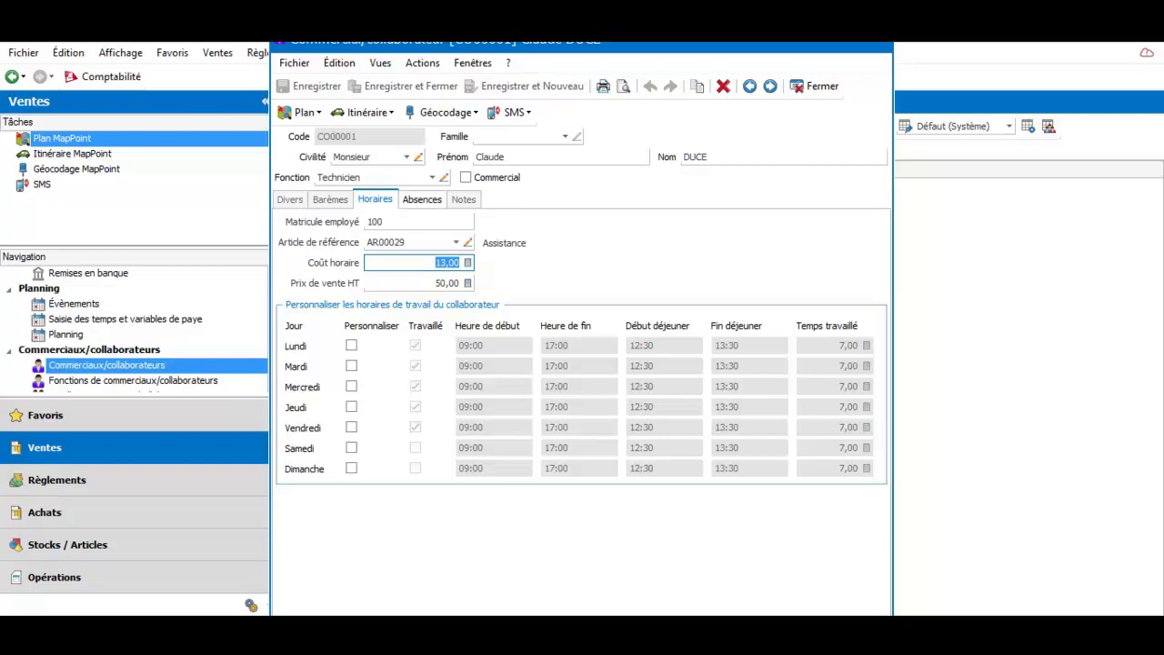
left_click(422, 199)
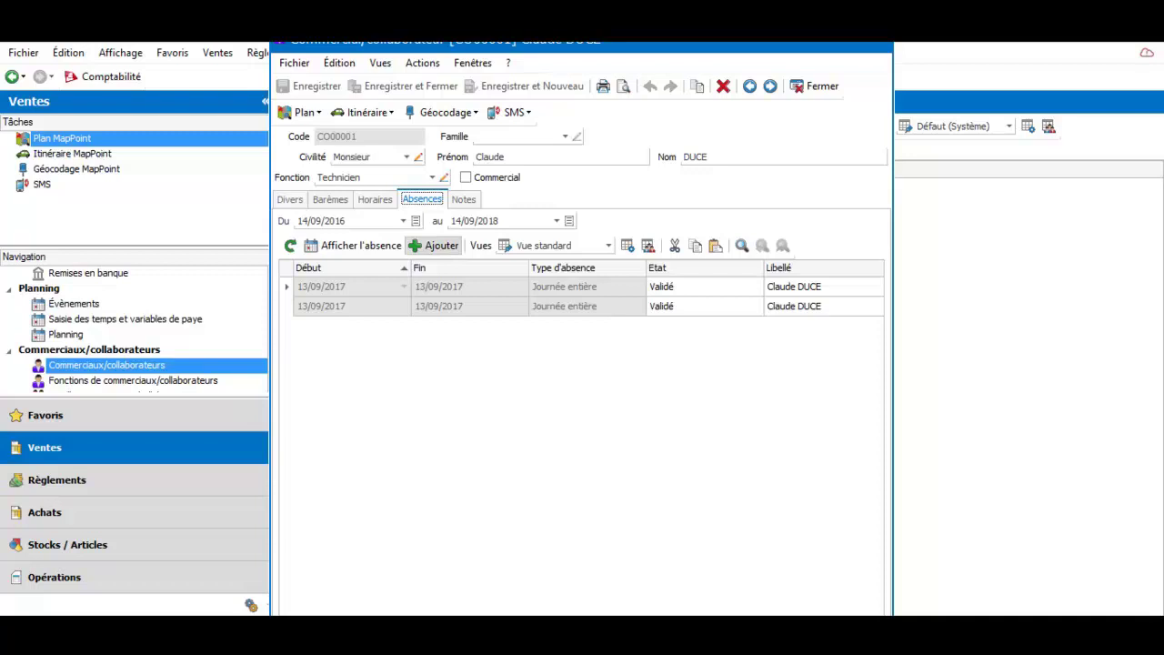
left_click(434, 245)
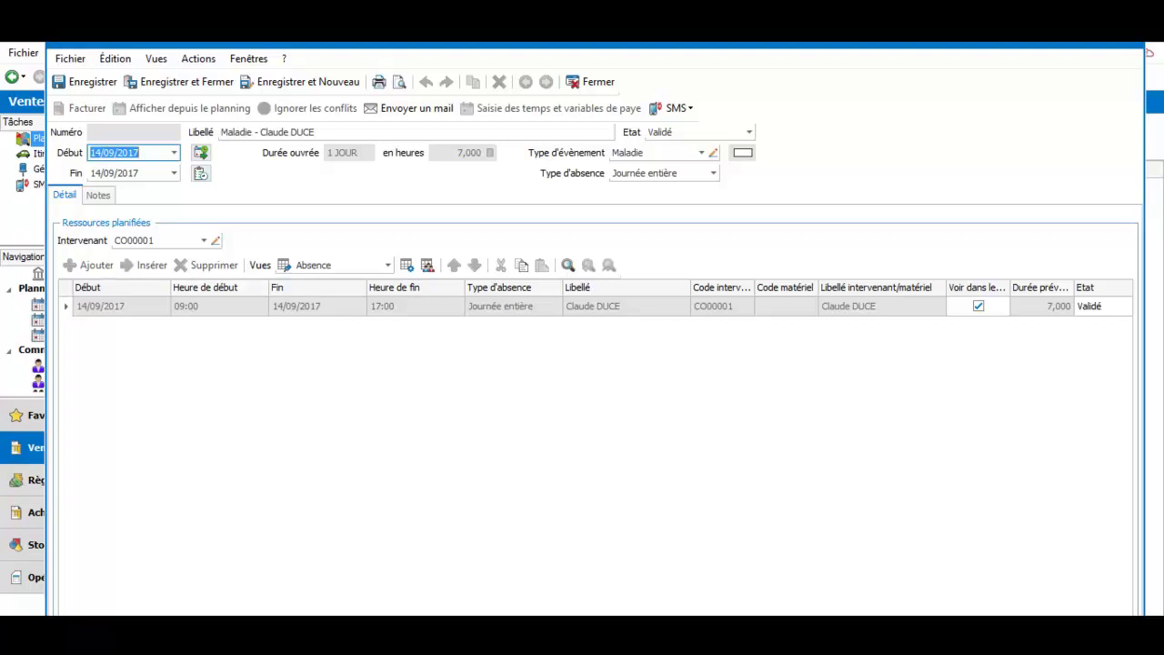
left_click(748, 132)
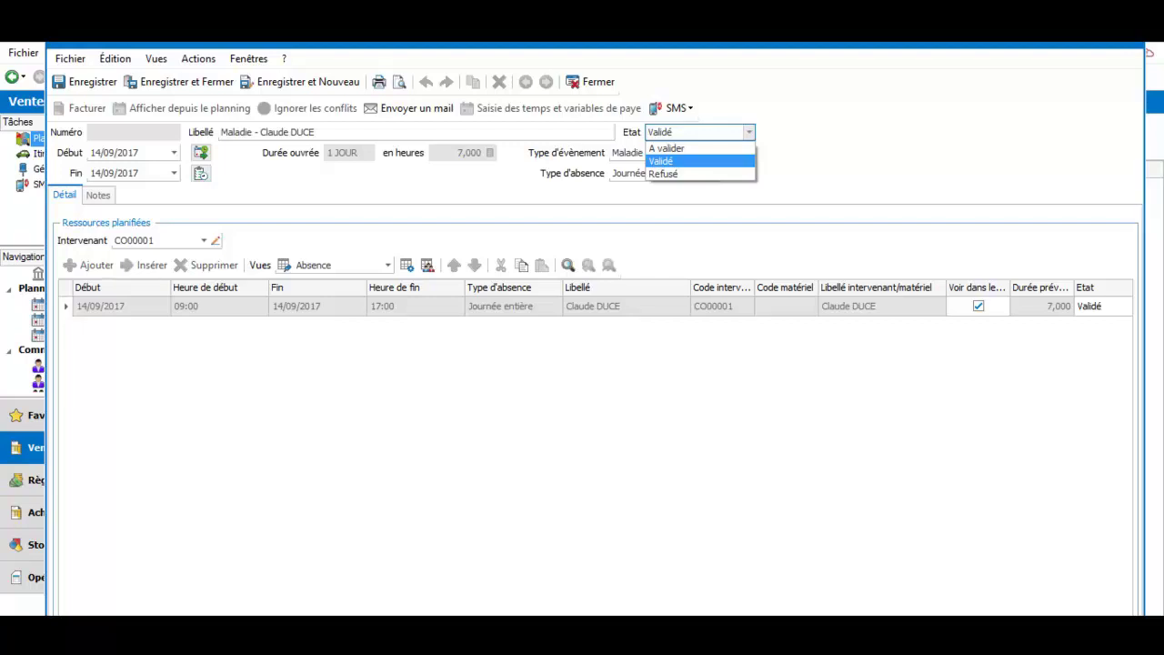
key("Return")
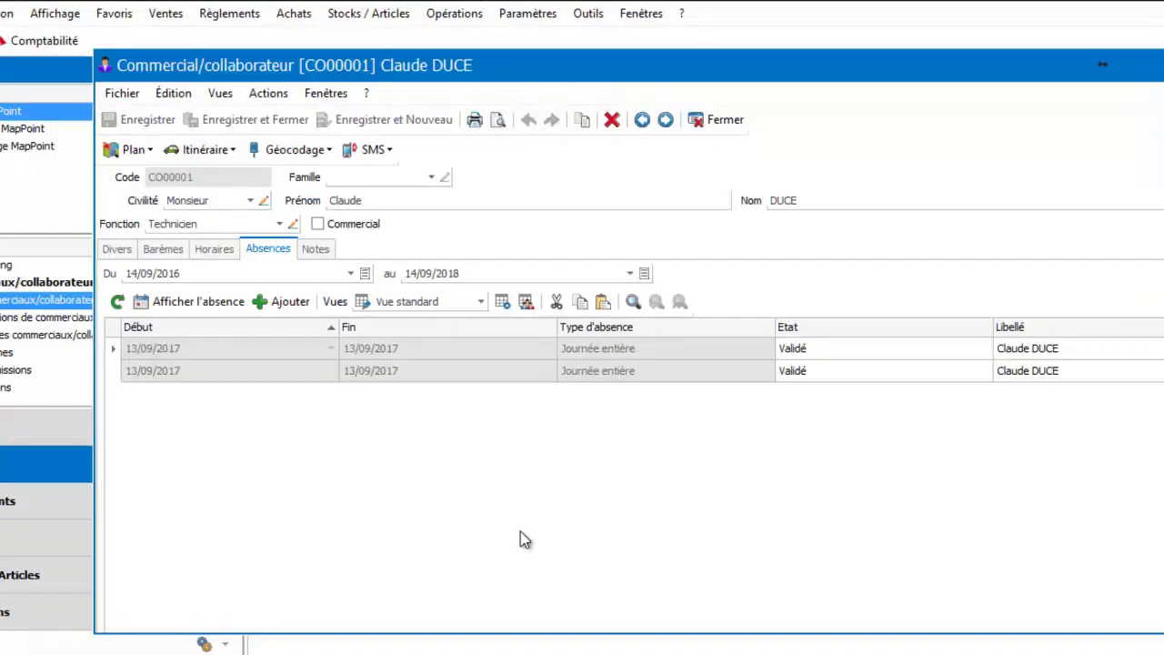
Step: Add a new absence for the technician and set its event type to RTT
left_click(291, 302)
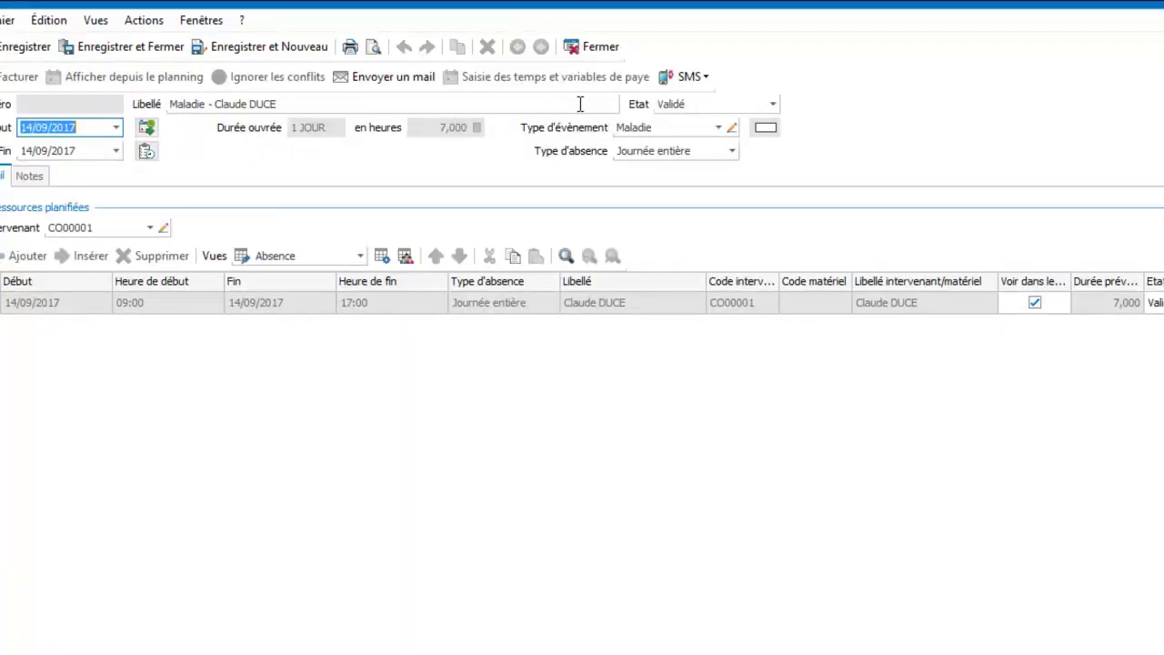
left_click(719, 129)
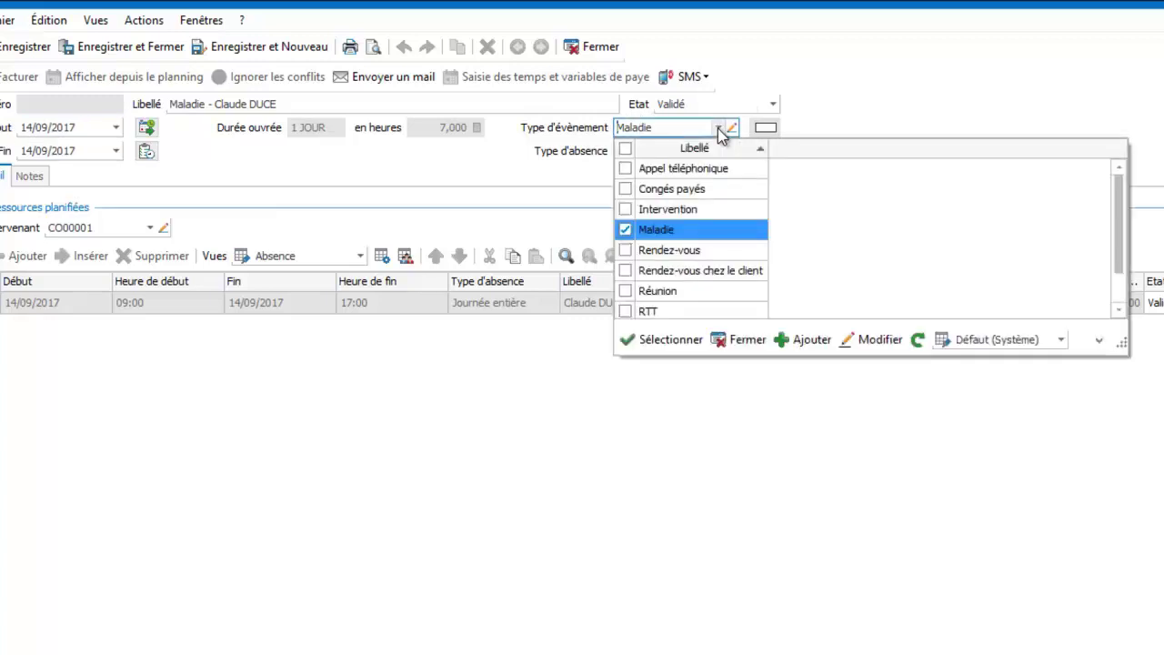
scroll(677, 313, "down", 1)
left_click(676, 291)
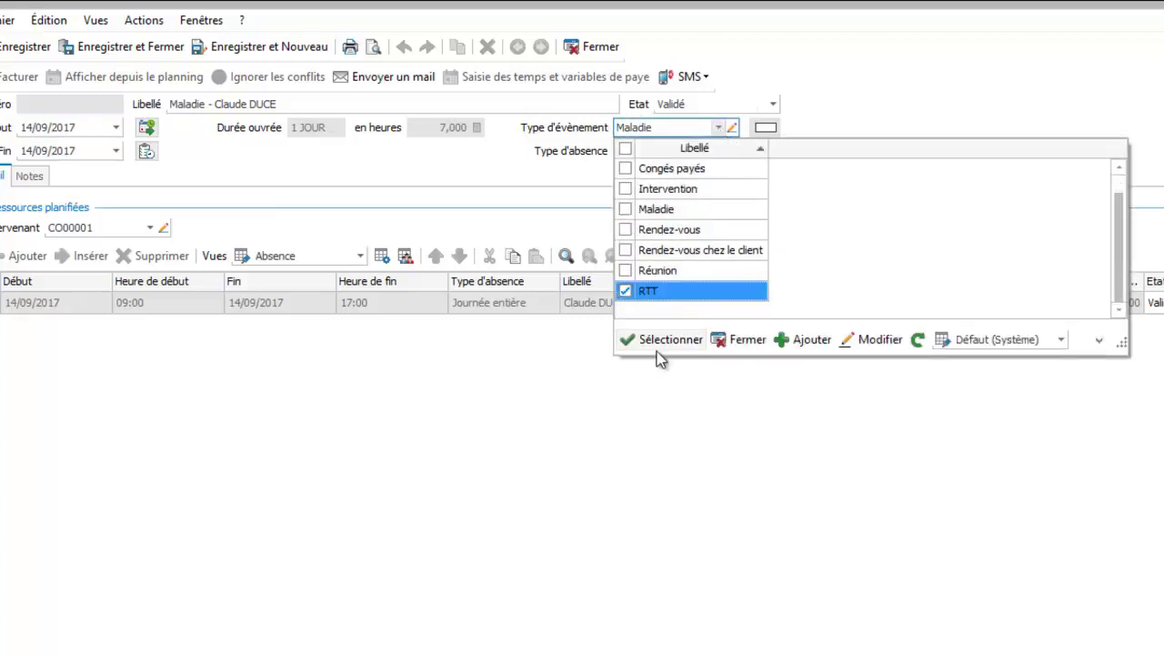
left_click(665, 339)
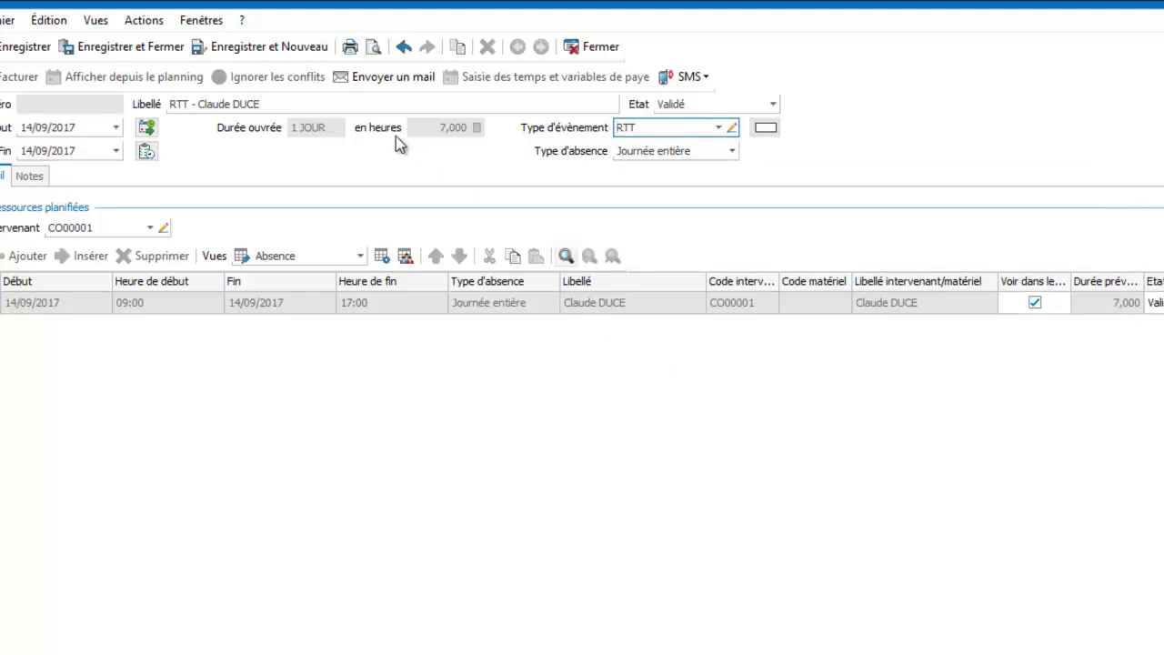
Step: Set the absence's status to A valider and its start date to 15/09/2017, save it and close it
left_click(774, 101)
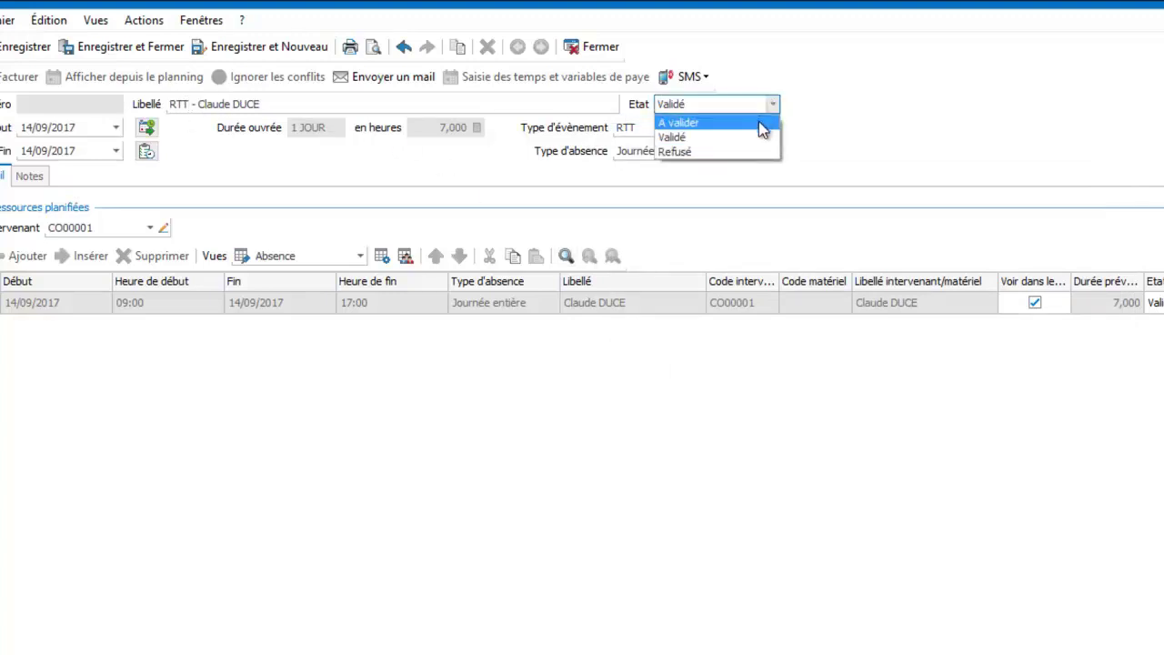
left_click(760, 120)
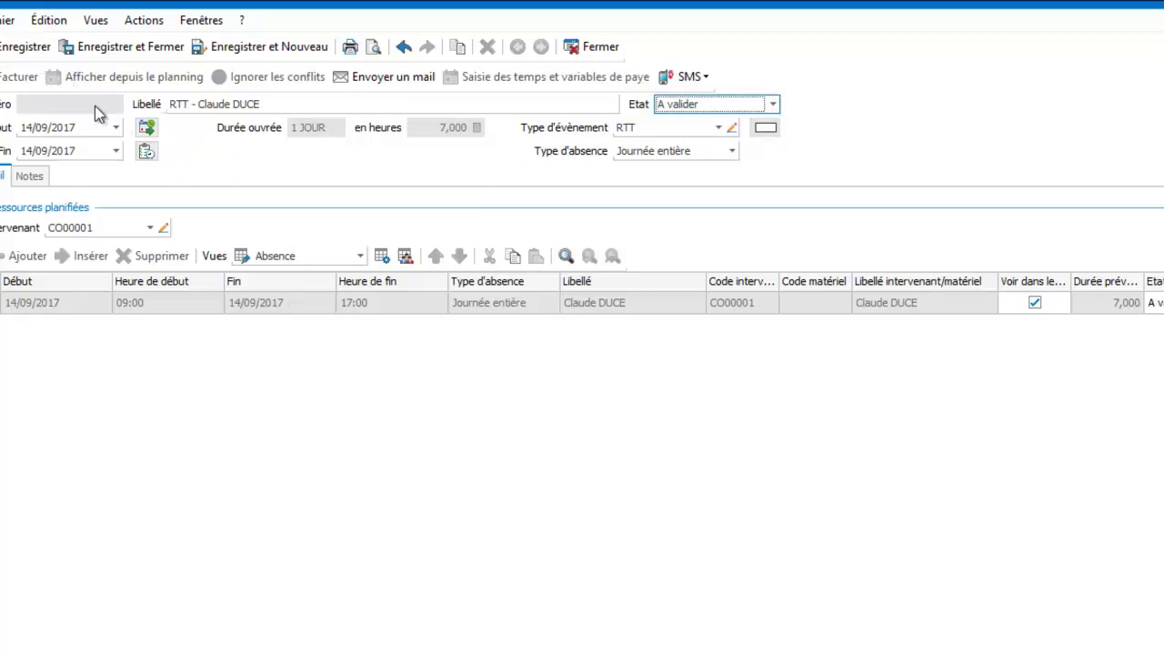
left_click(116, 128)
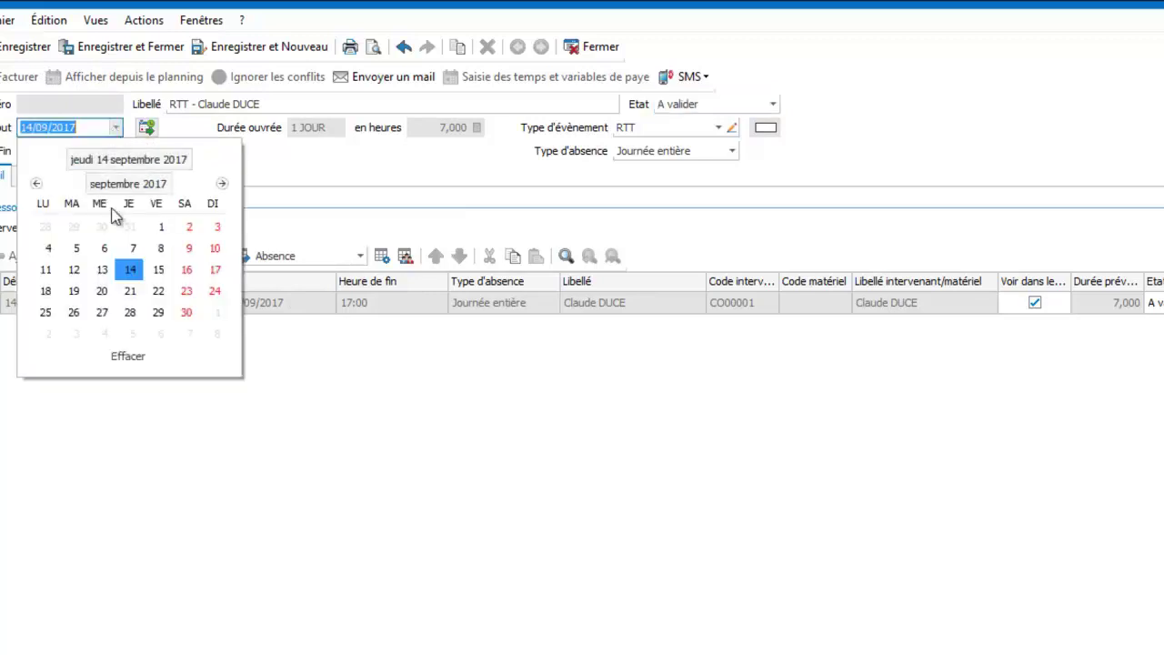
left_click(158, 269)
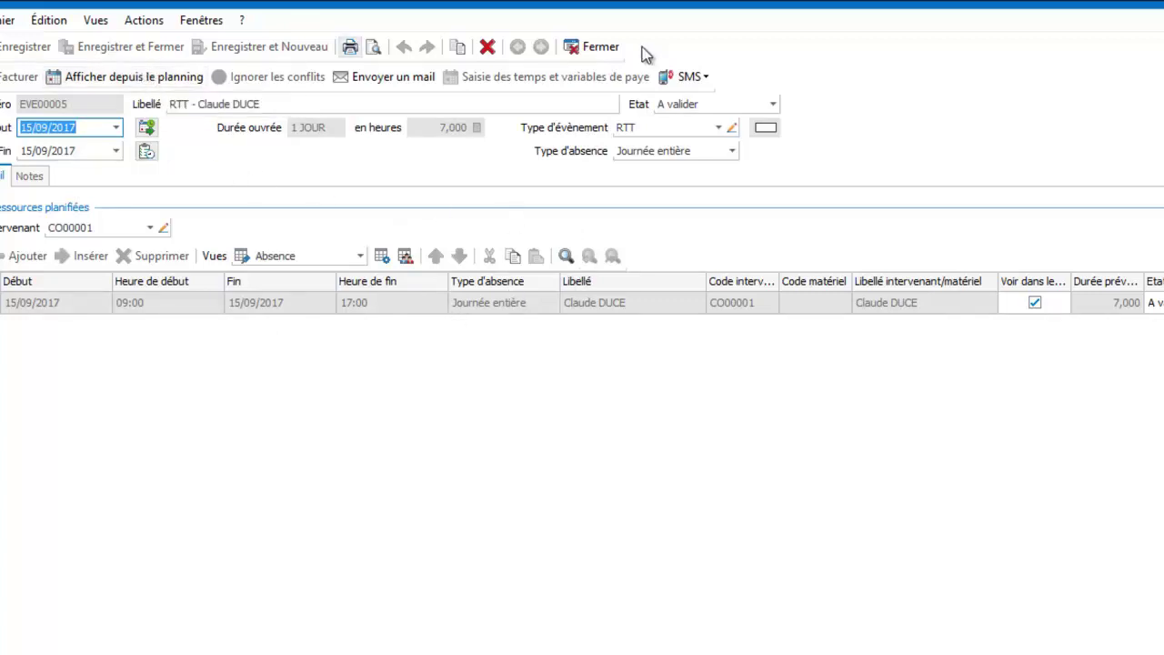
left_click(597, 46)
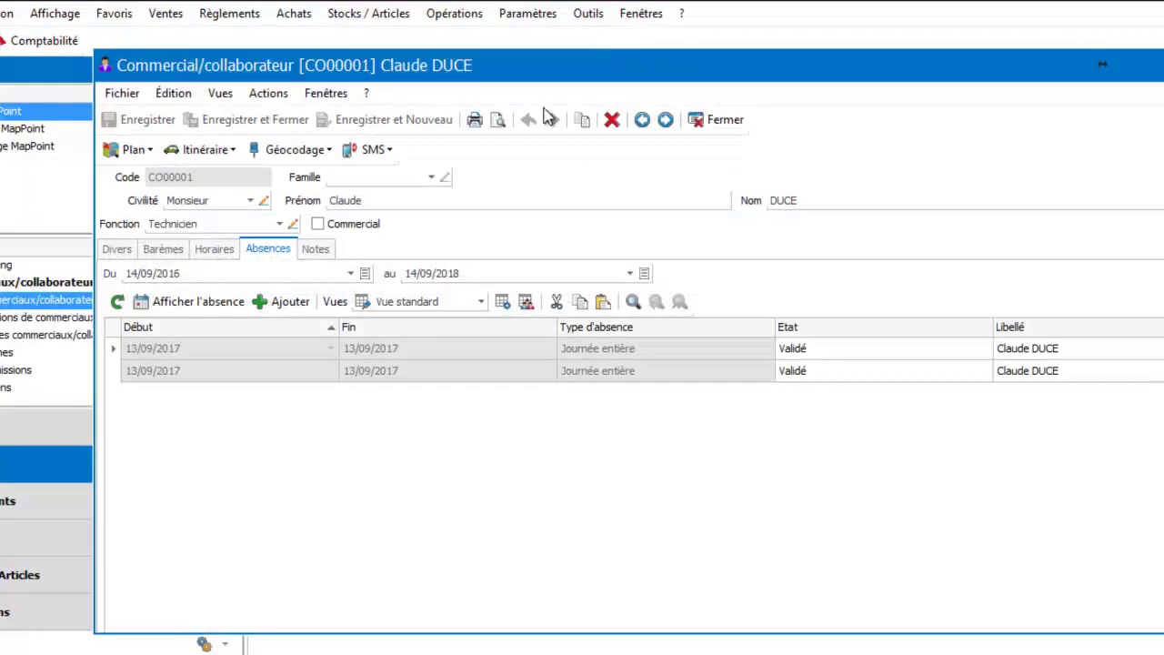
Step: Close and reopen the technician's record to check the refreshed absence list, and return to the collaborators list
left_click(719, 122)
double_click(487, 173)
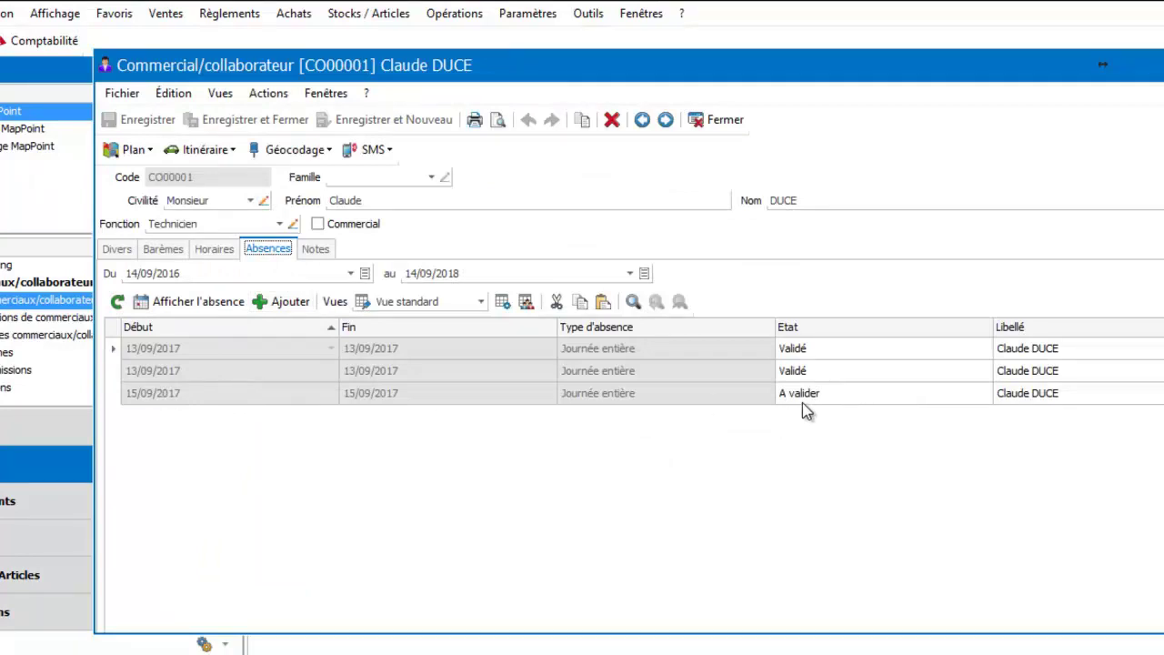
left_click(732, 122)
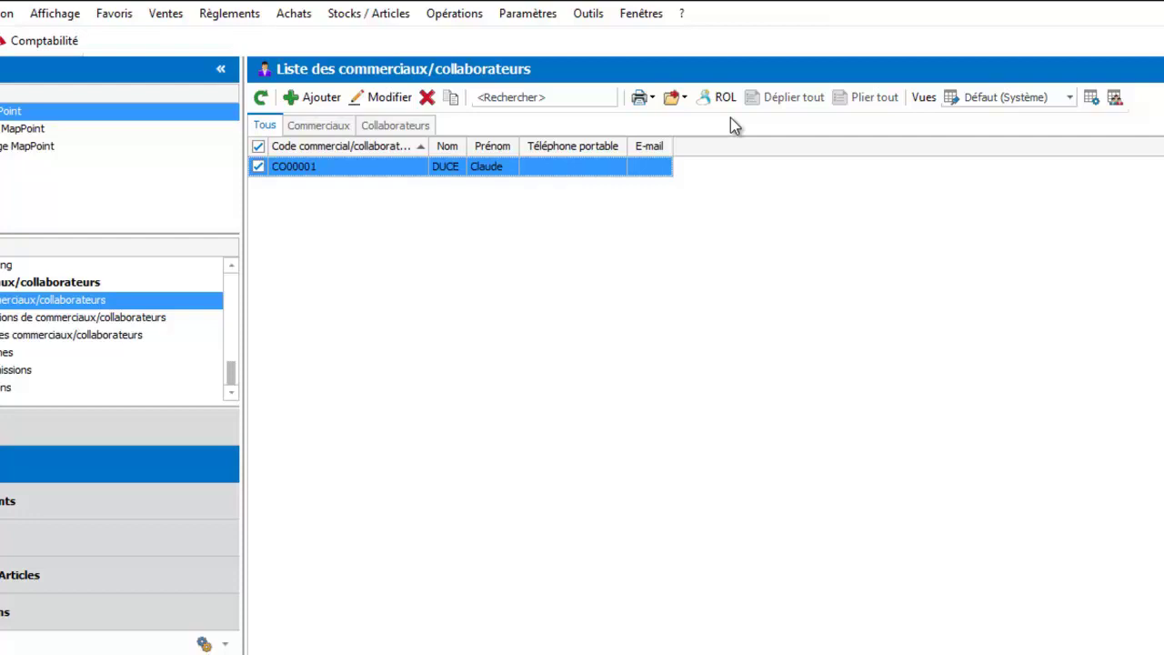
Step: Display the Évènements list in the Planning section and open the intervention event dated 14/09/2017 at 10:00
left_click(441, 188)
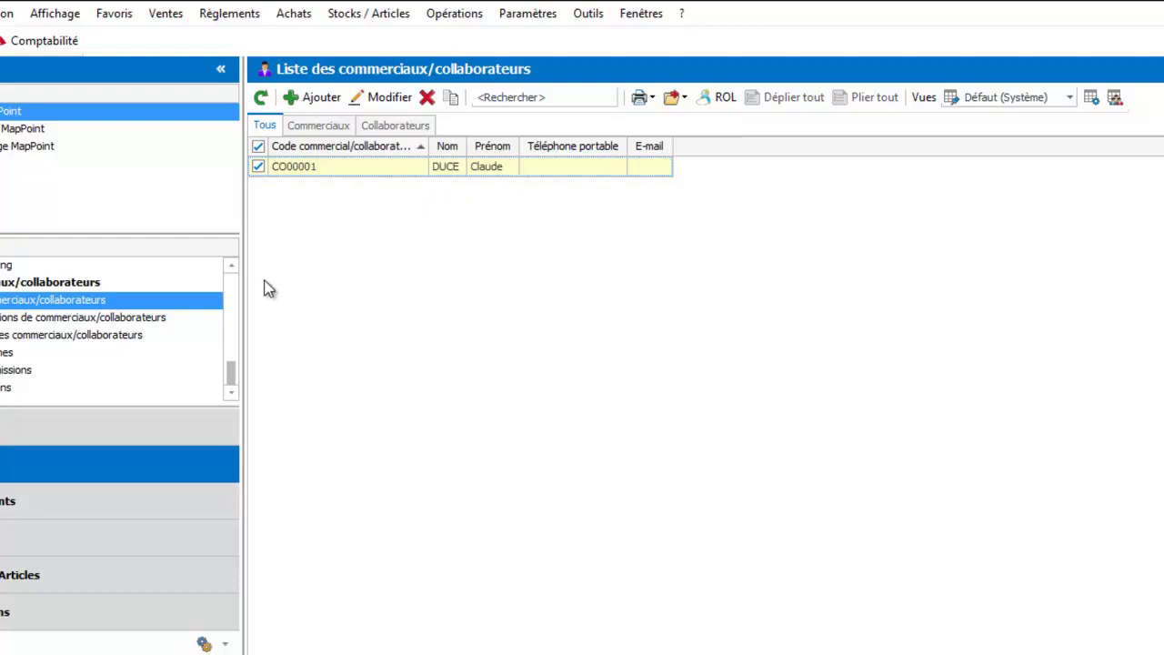
left_click(233, 265)
left_click(232, 264)
left_click(233, 265)
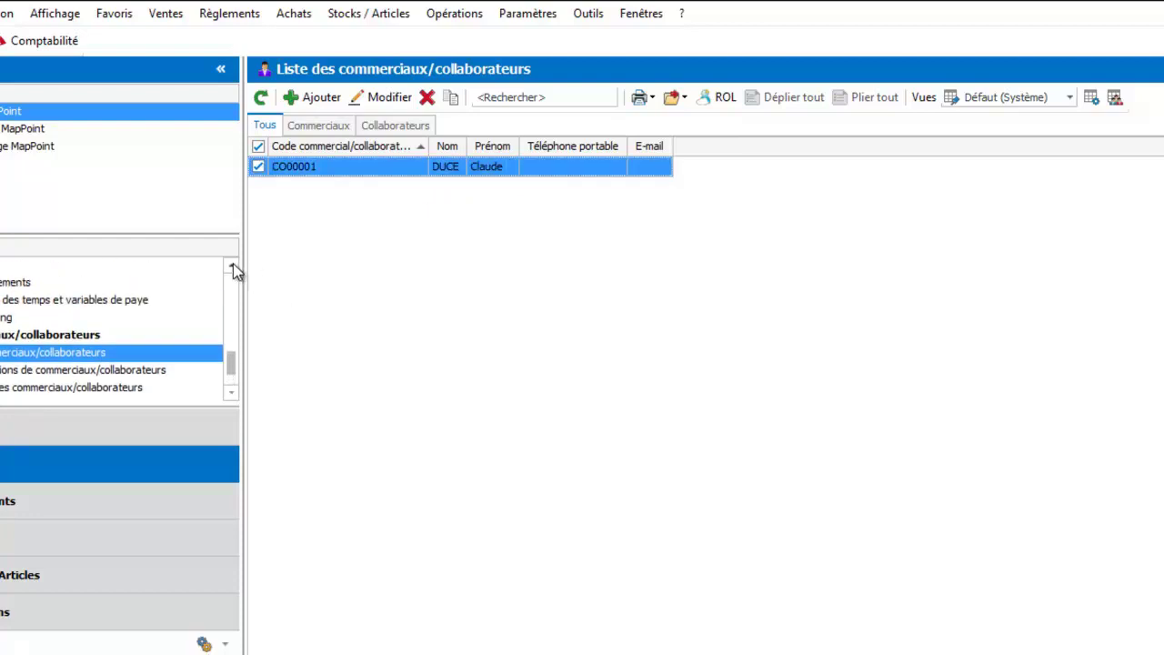
left_click(123, 286)
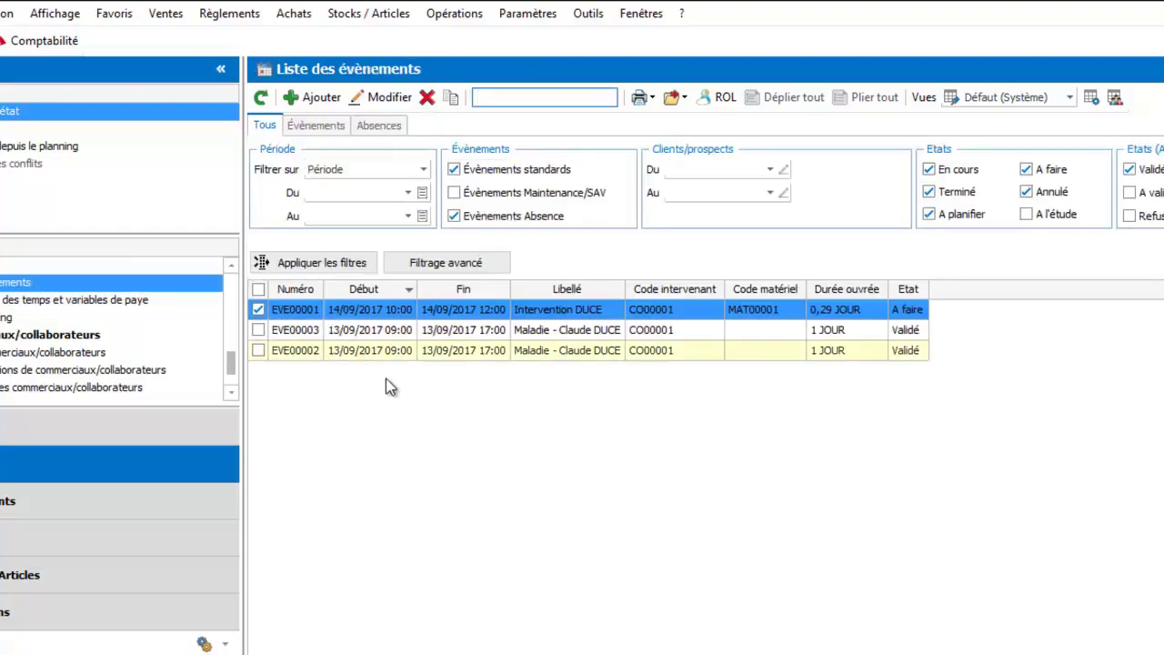
double_click(309, 310)
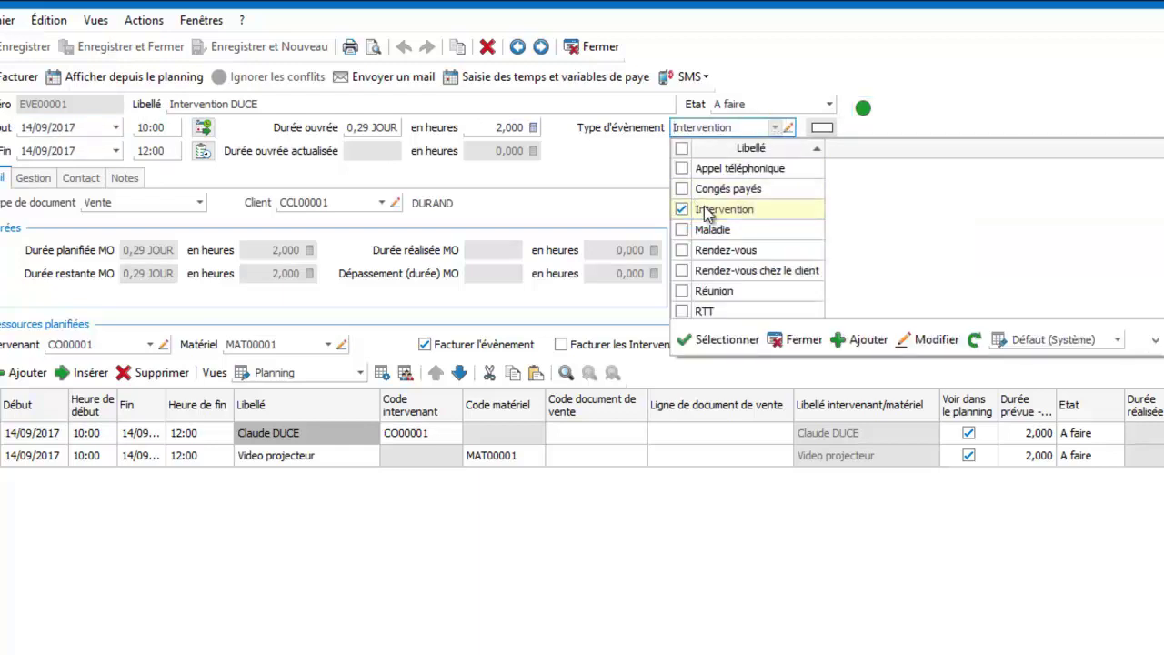
Step: Review the event type and document type choices of the intervention, picking Intervention and Vente
left_click(718, 211)
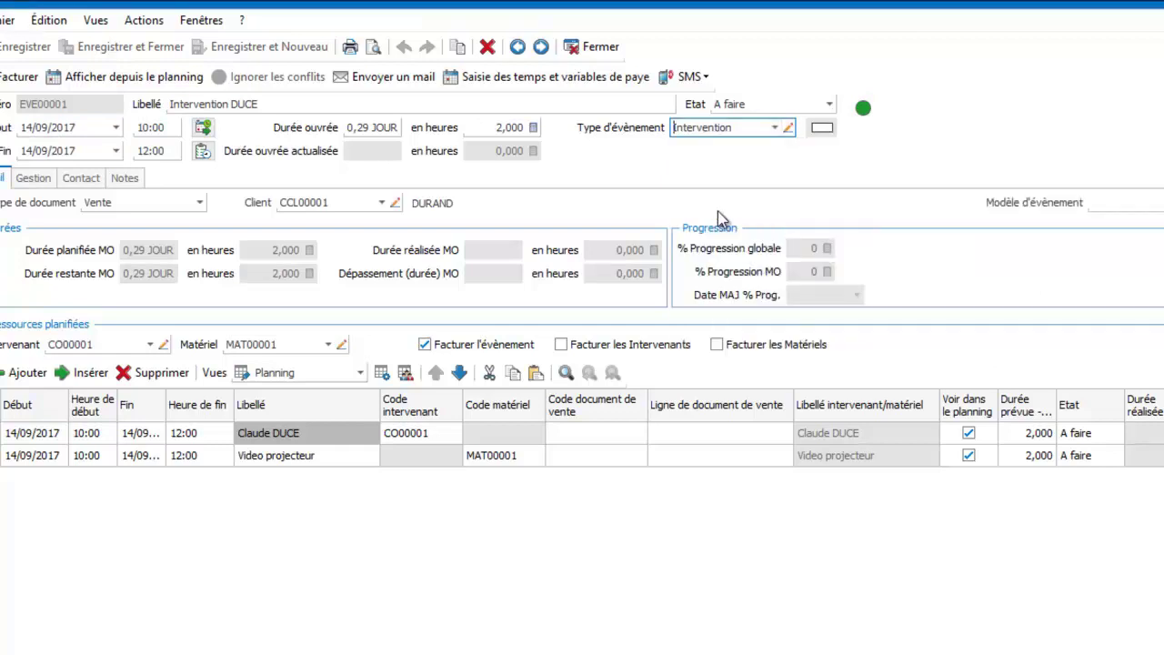
left_click(200, 203)
left_click(201, 204)
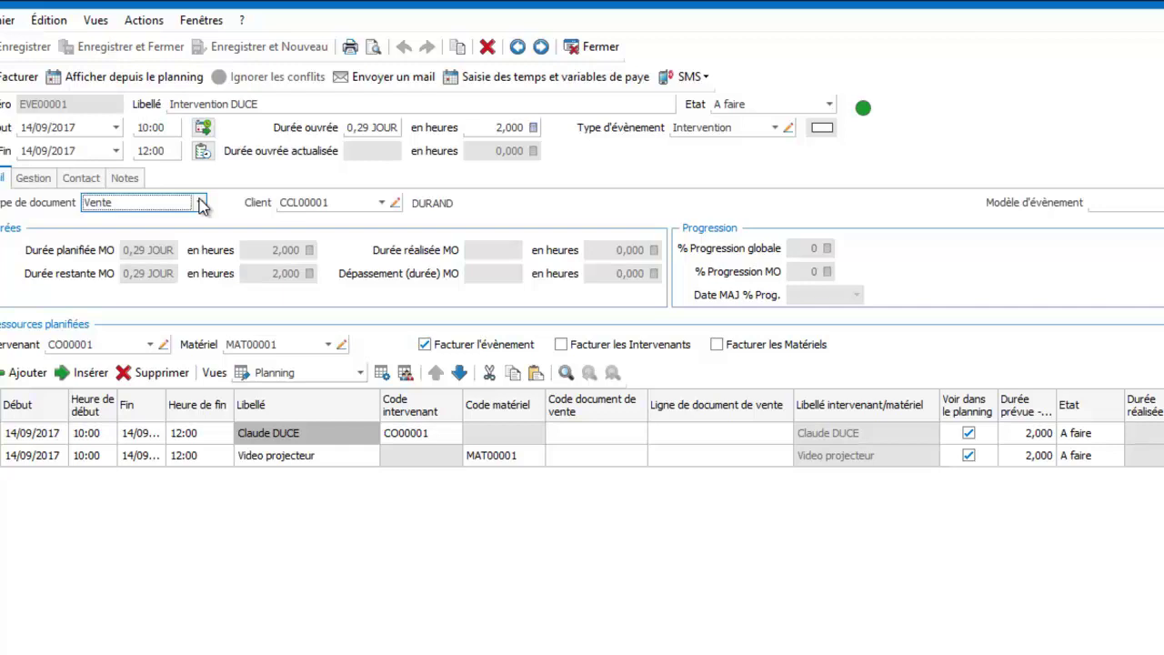
left_click(201, 204)
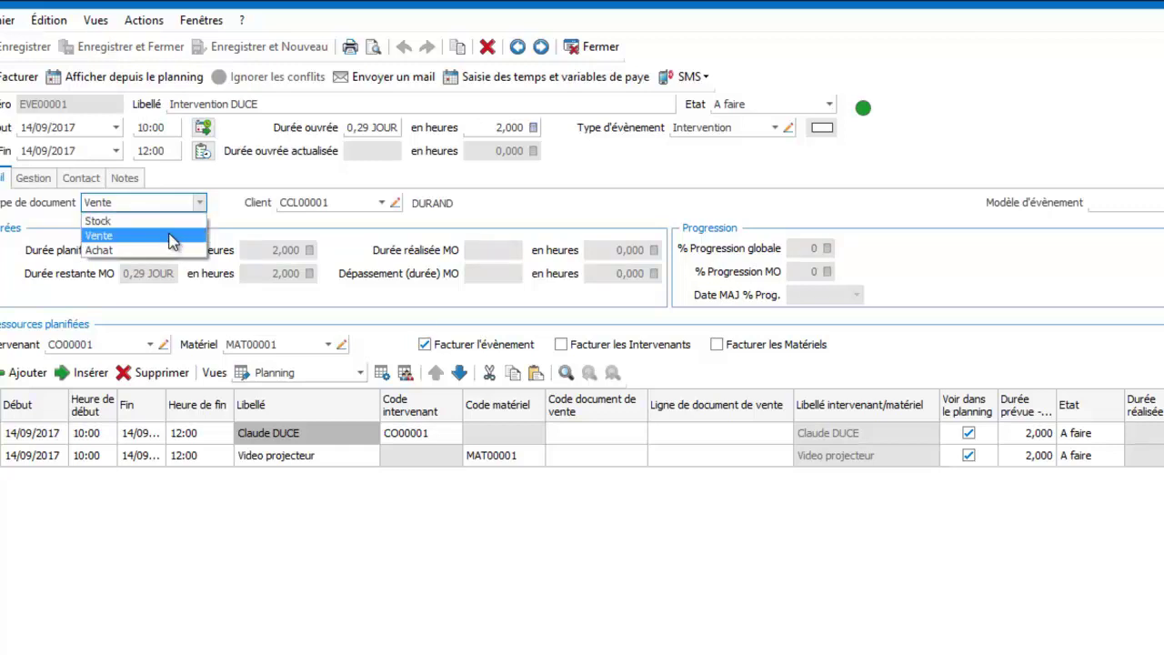
left_click(173, 240)
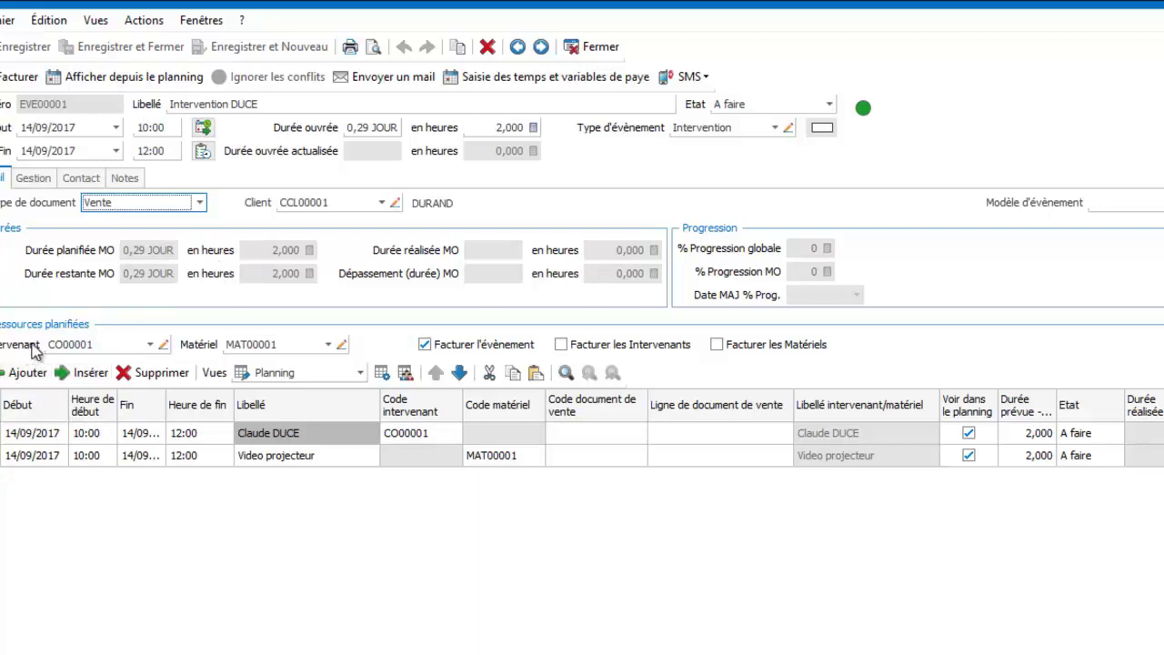
Step: Review the technician and equipment choices of the intervention, keeping the assigned technician and the Video projecteur
left_click(151, 345)
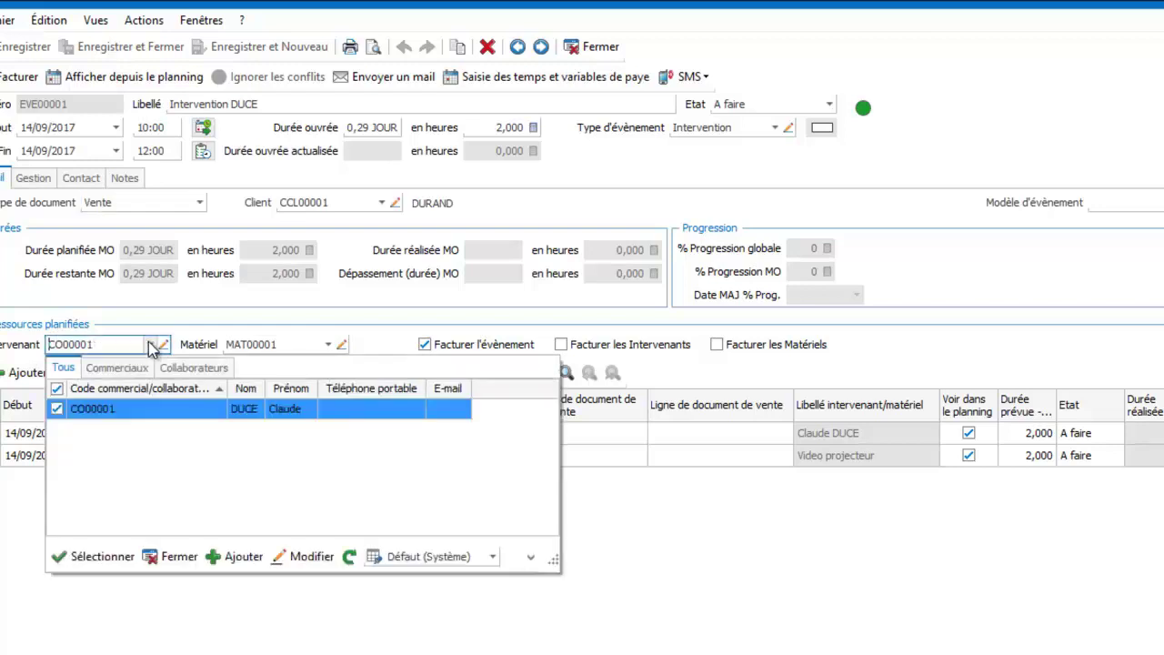
left_click(125, 410)
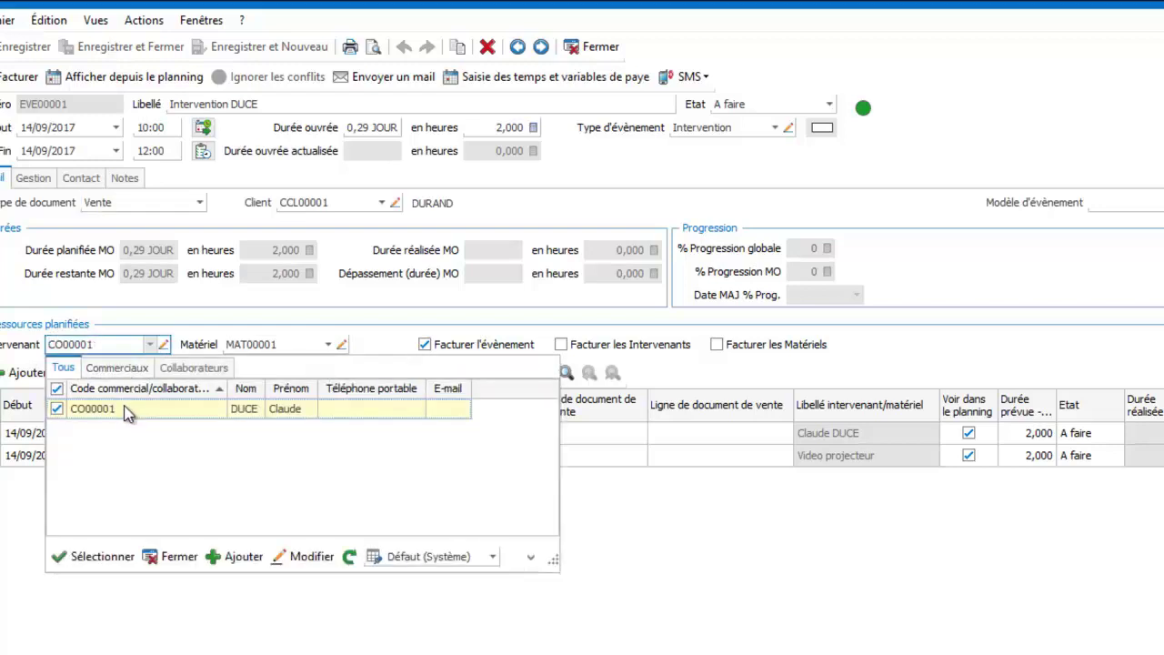
left_click(329, 345)
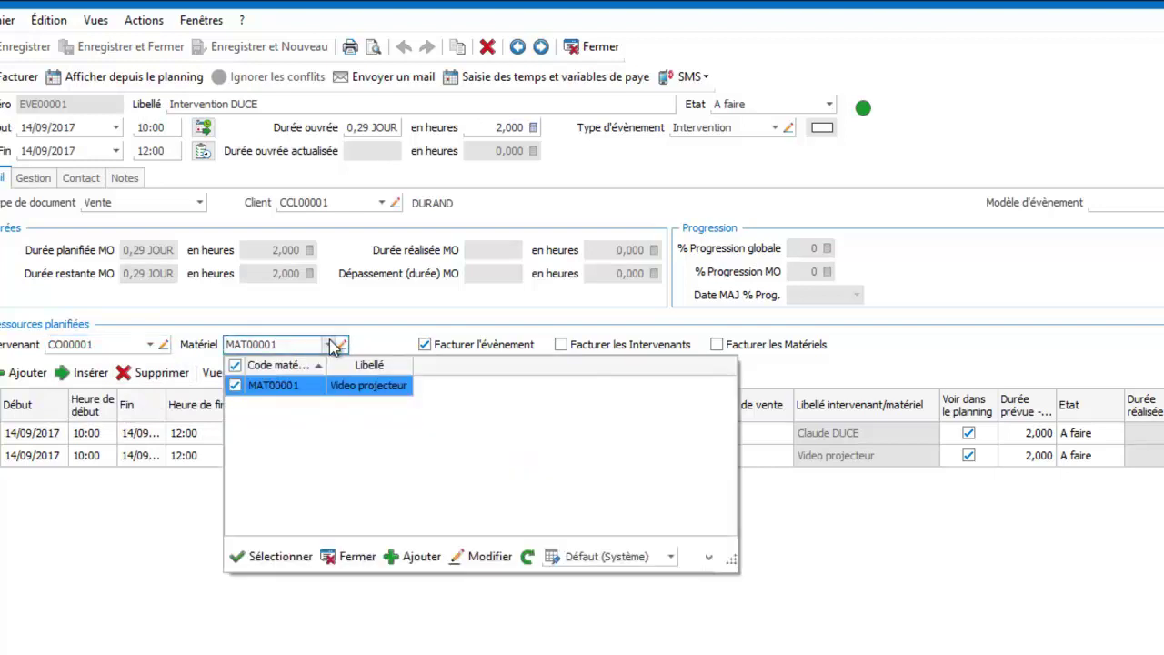
left_click(298, 387)
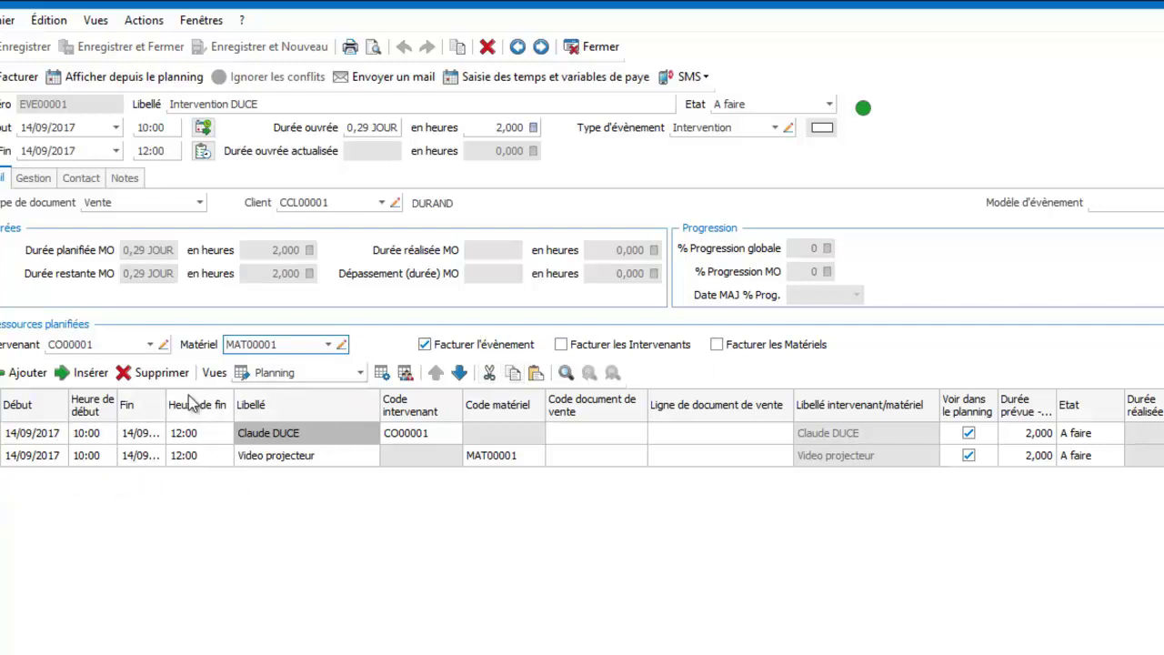
Step: Add an empty line to the intervention's planned resources and delete it again
left_click(28, 374)
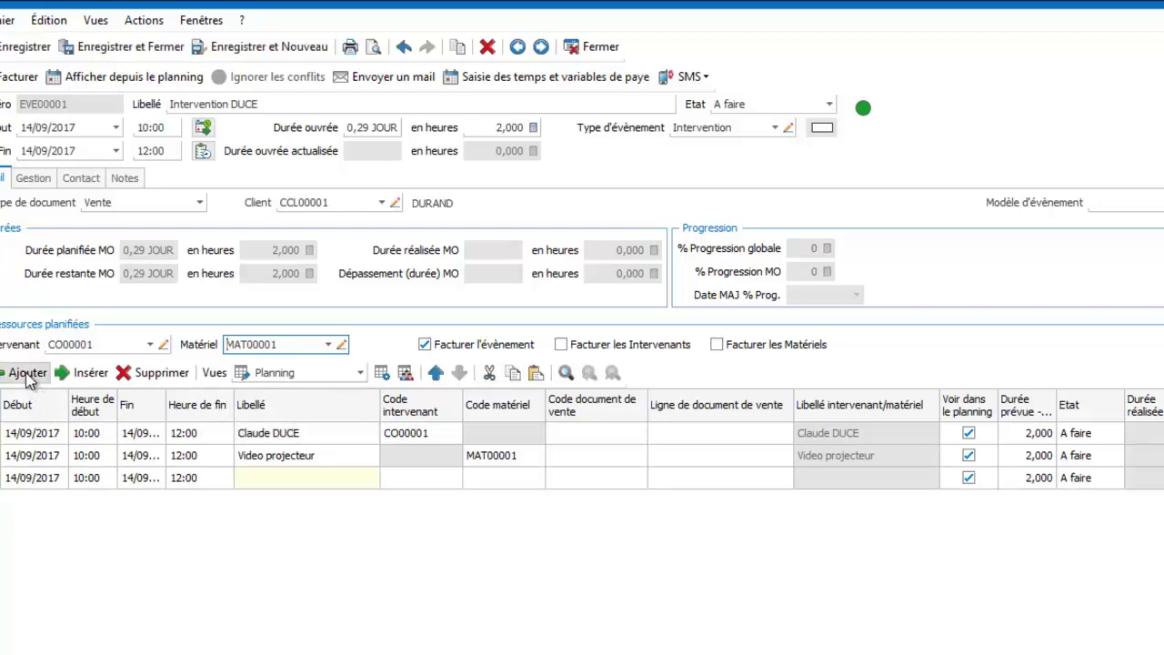
left_click(272, 480)
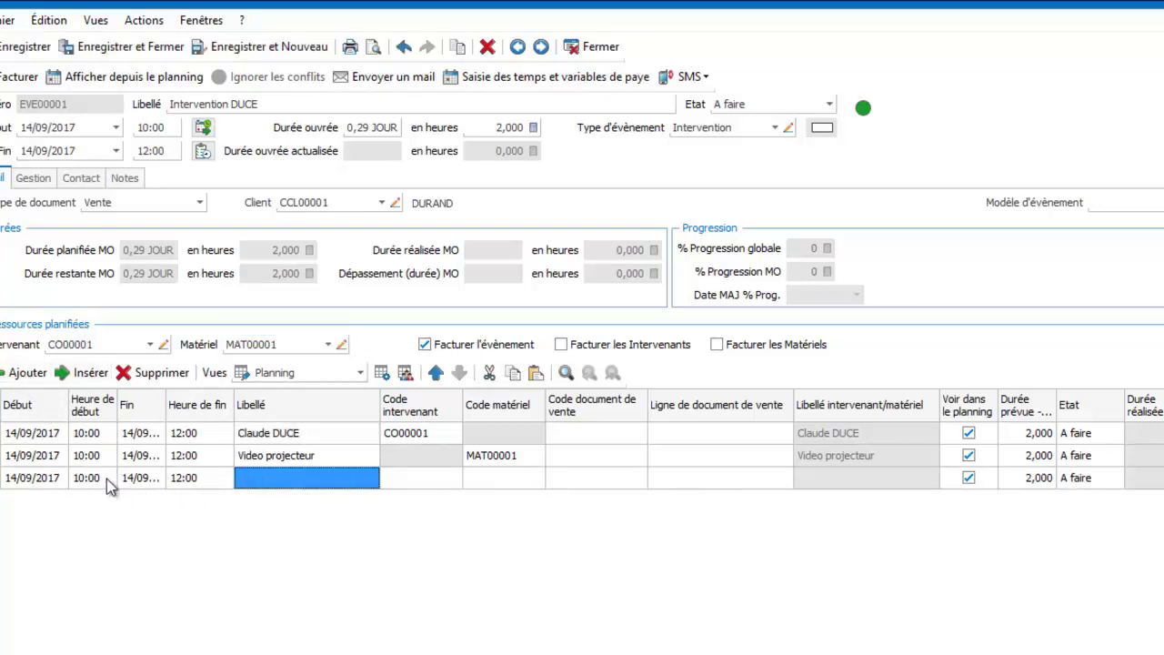
left_click(37, 480)
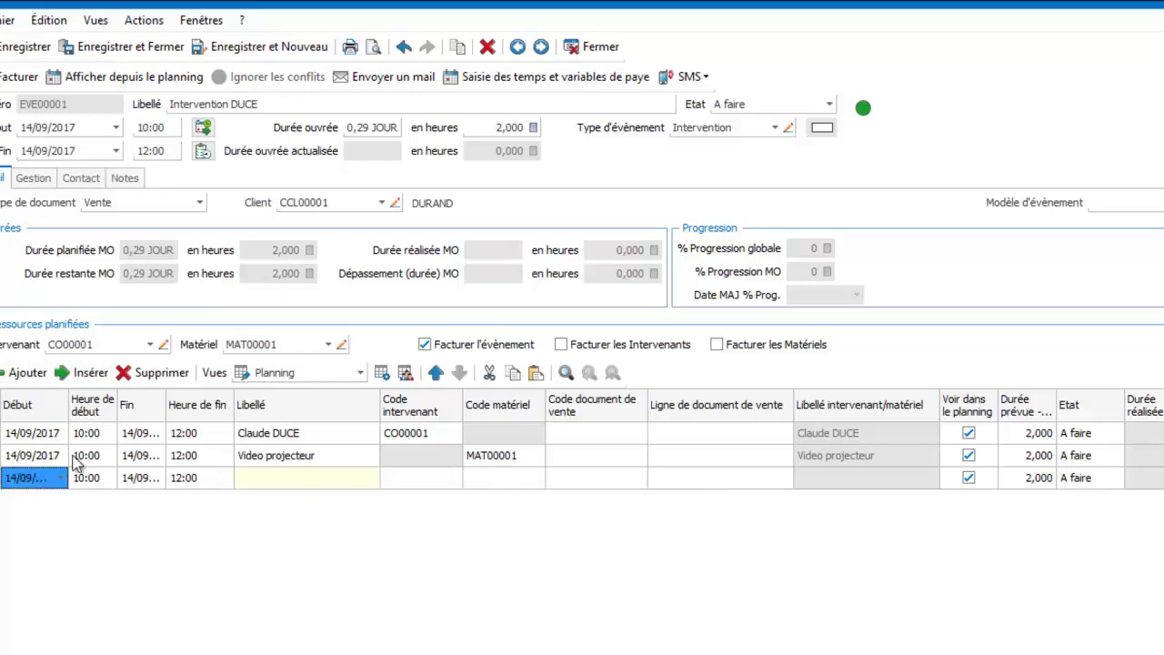
left_click(143, 375)
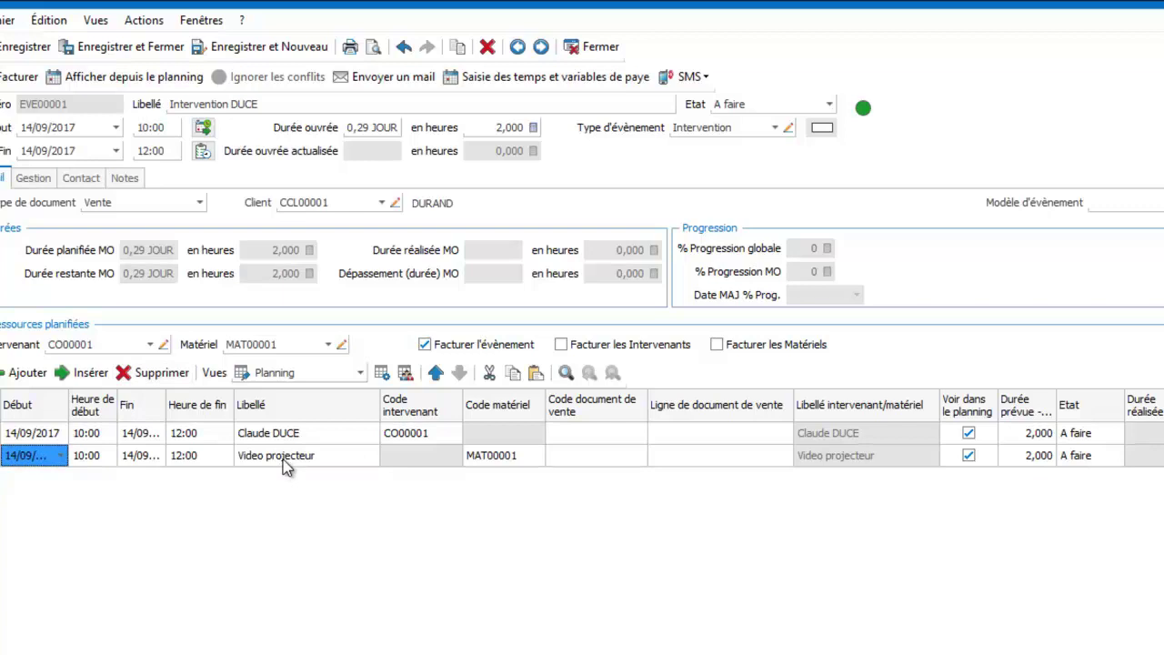
Step: Choose the Assistance service AR00029 as the reference article in the event's billing settings, and close the event with its changes saved
left_click(36, 180)
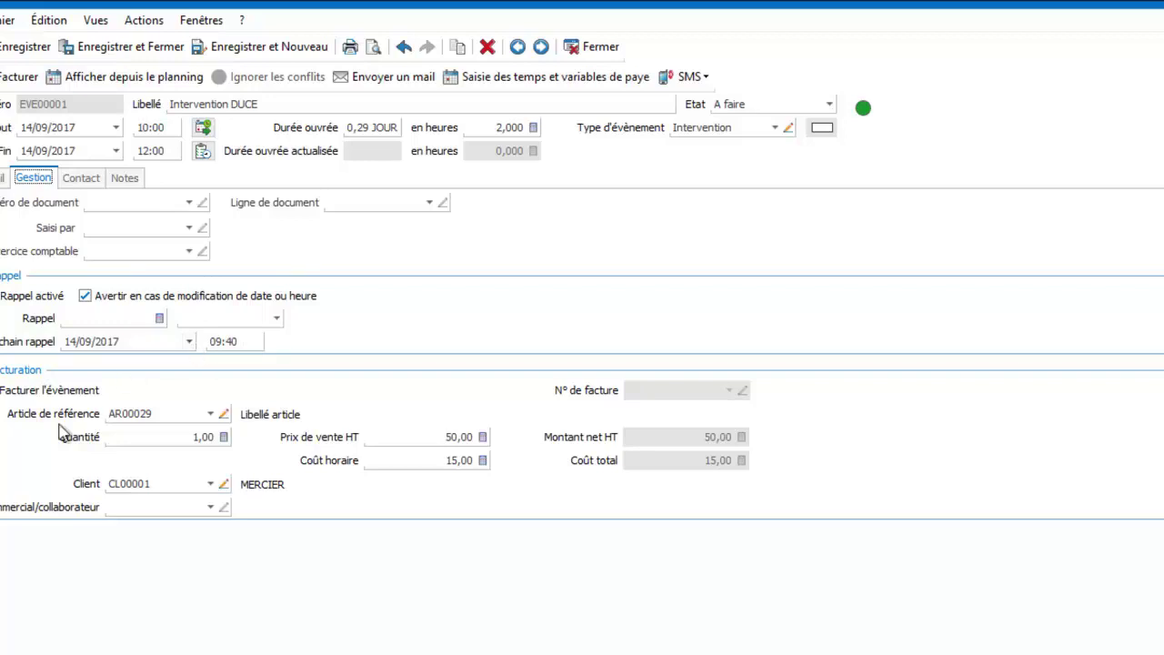
left_click(210, 414)
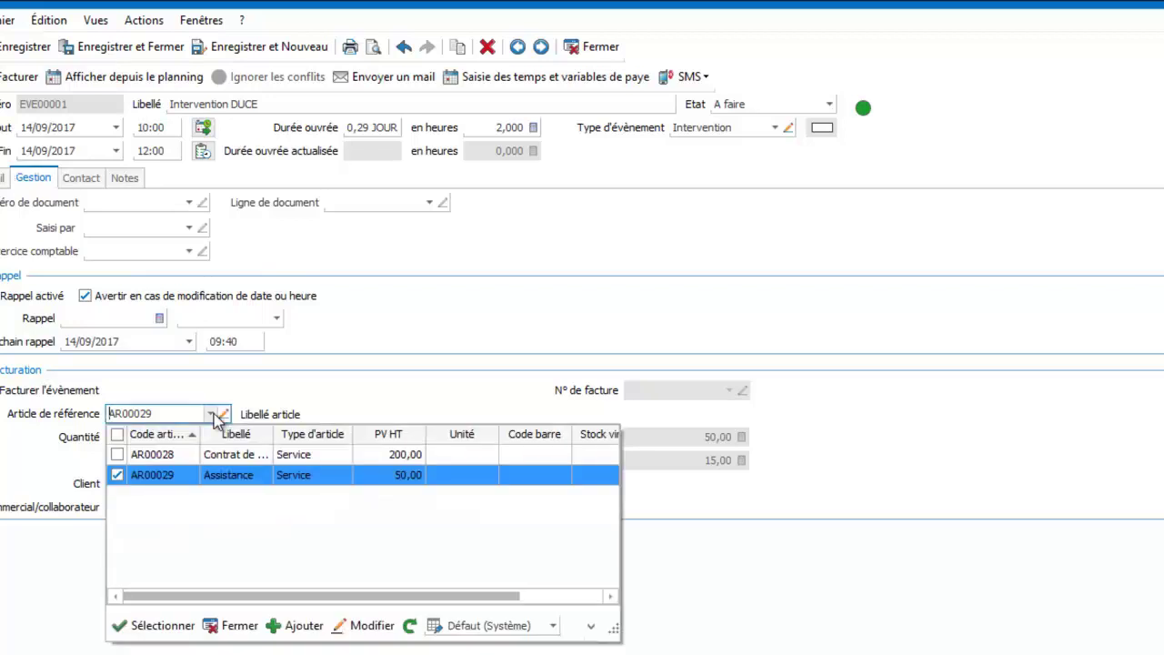
double_click(226, 478)
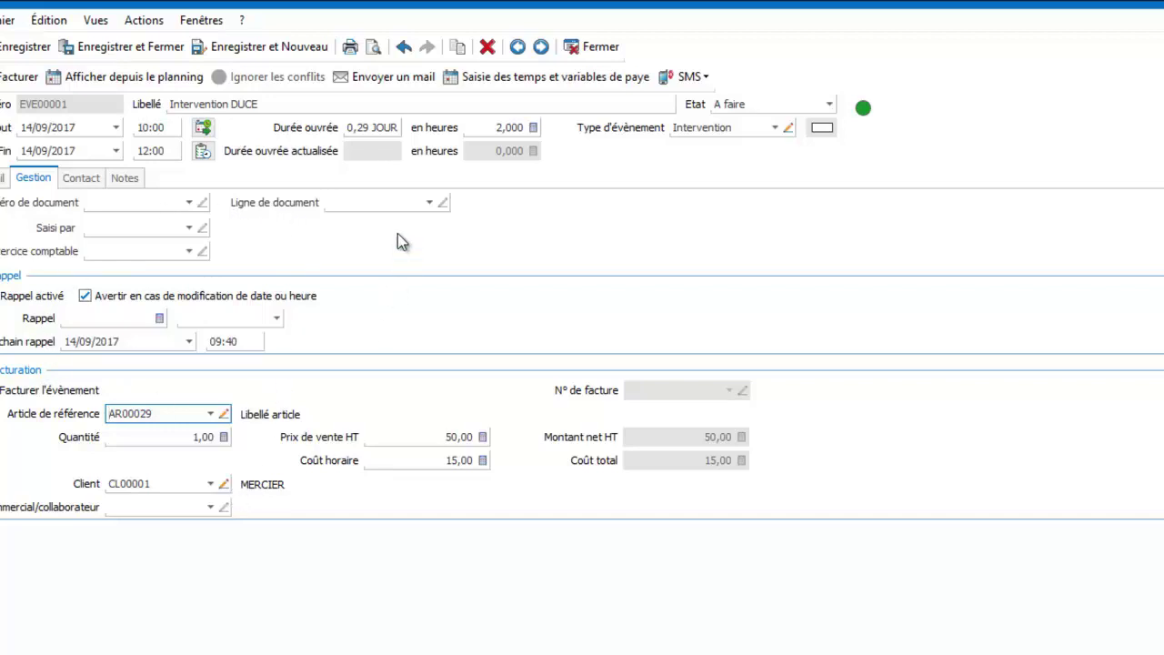
left_click(594, 49)
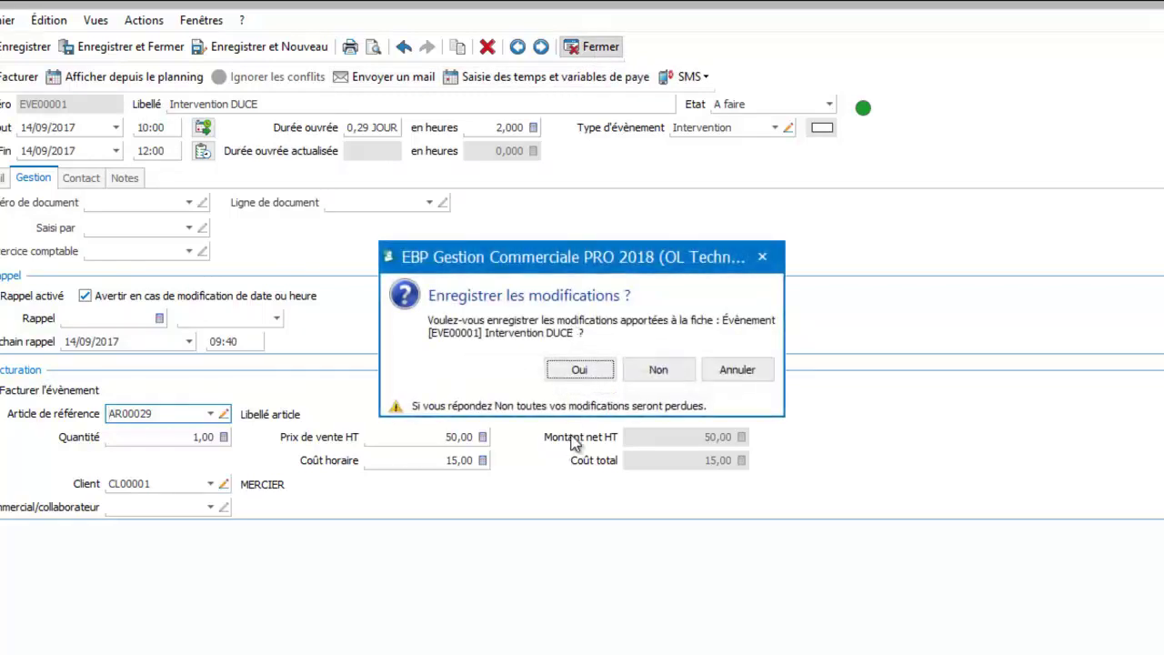
left_click(575, 371)
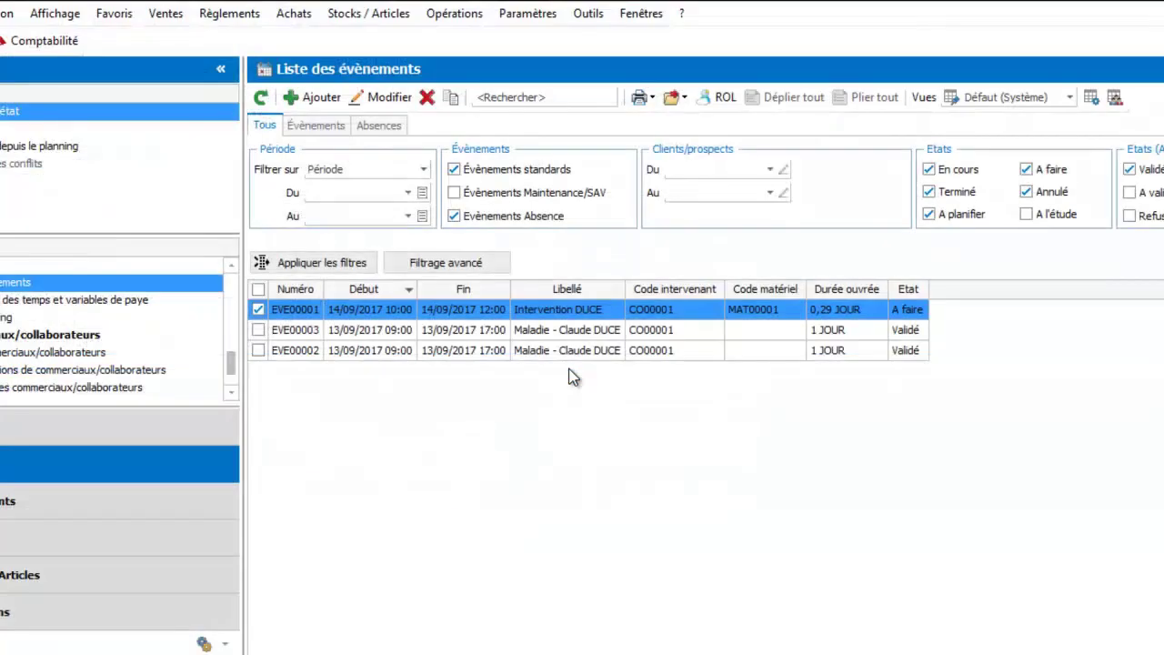
Step: Open the time and payroll variables entry, examine the overtime and bonus columns of the planned lines, and close it
left_click(39, 302)
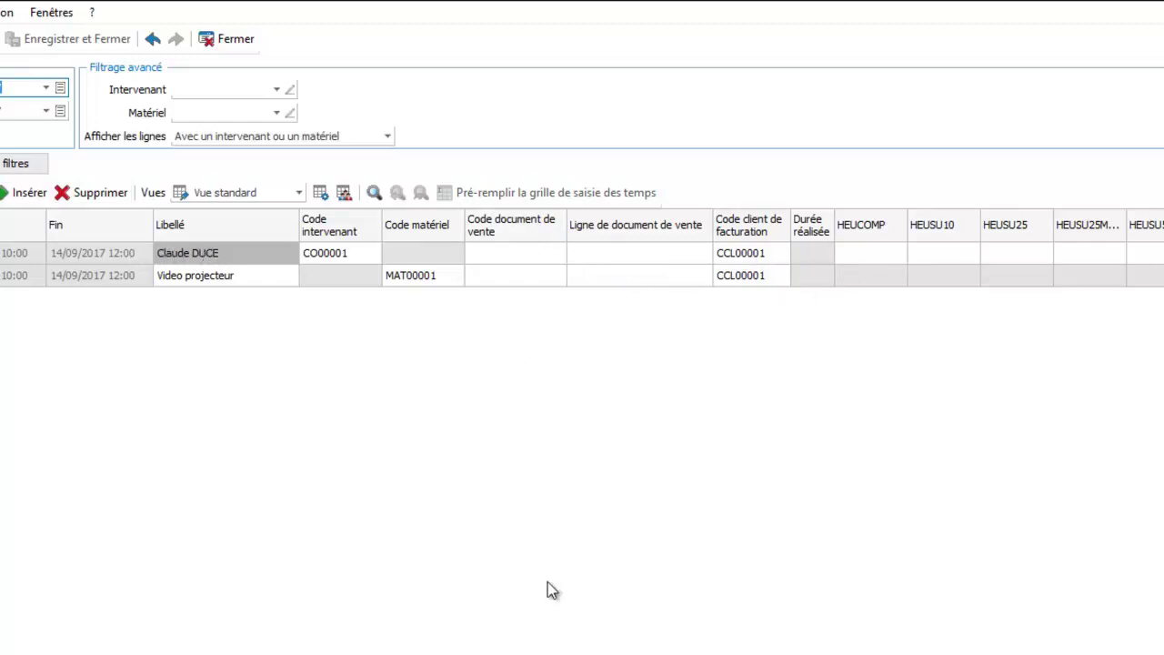
scroll(582, 249, "right", 5)
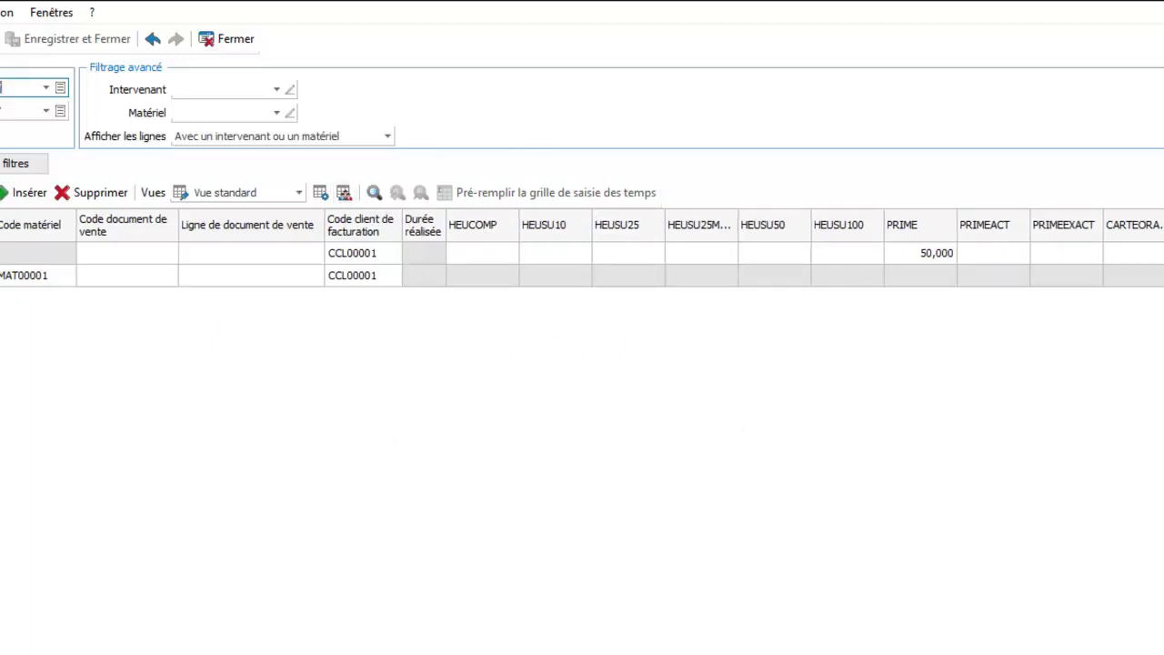
scroll(299, 637, "left", 5)
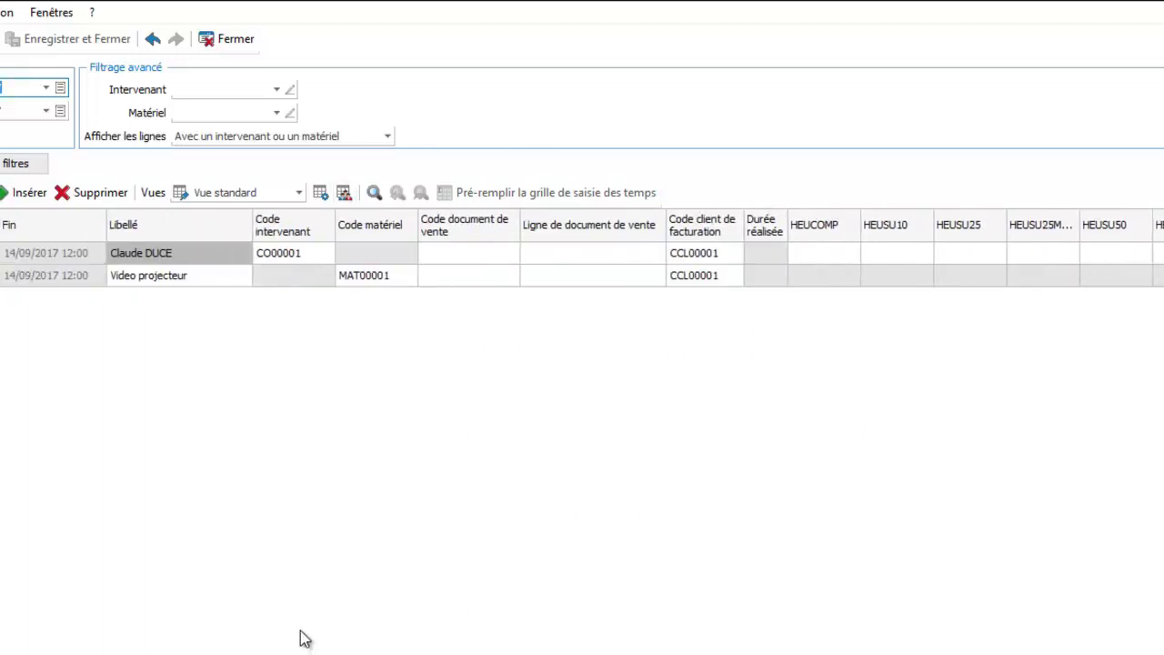
left_click(228, 38)
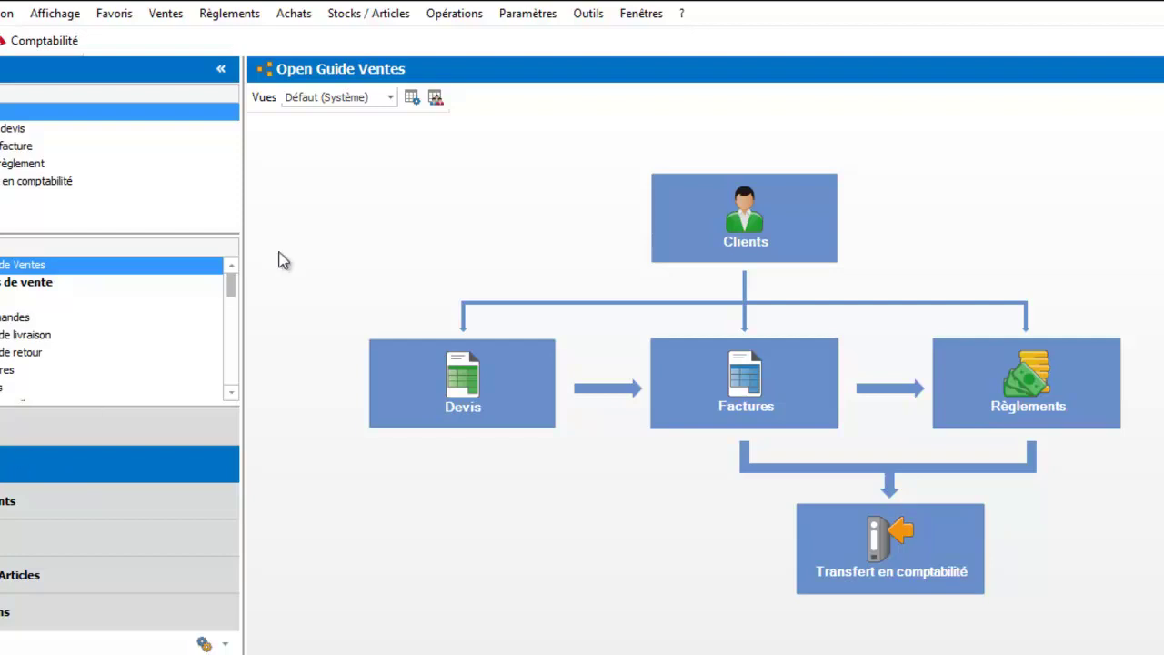
Step: Open the planning and examine the 14 September 2017 intervention in the month view and the 11 to 17 September week view
left_click_drag(232, 283, 229, 363)
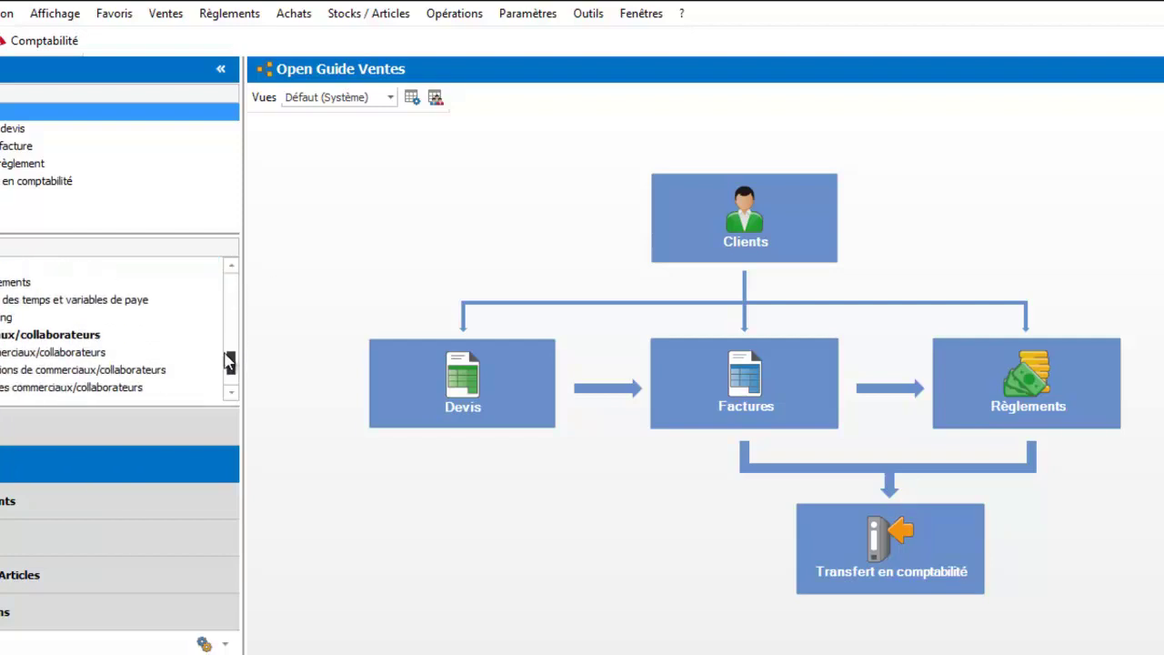
left_click(44, 315)
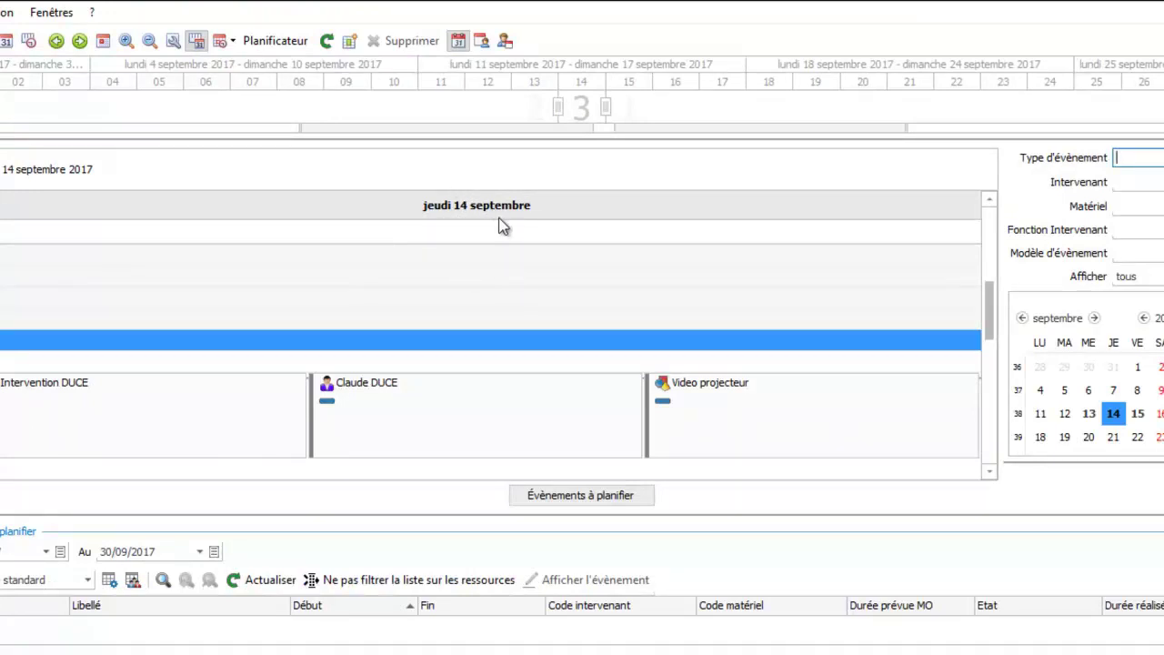
left_click(5, 45)
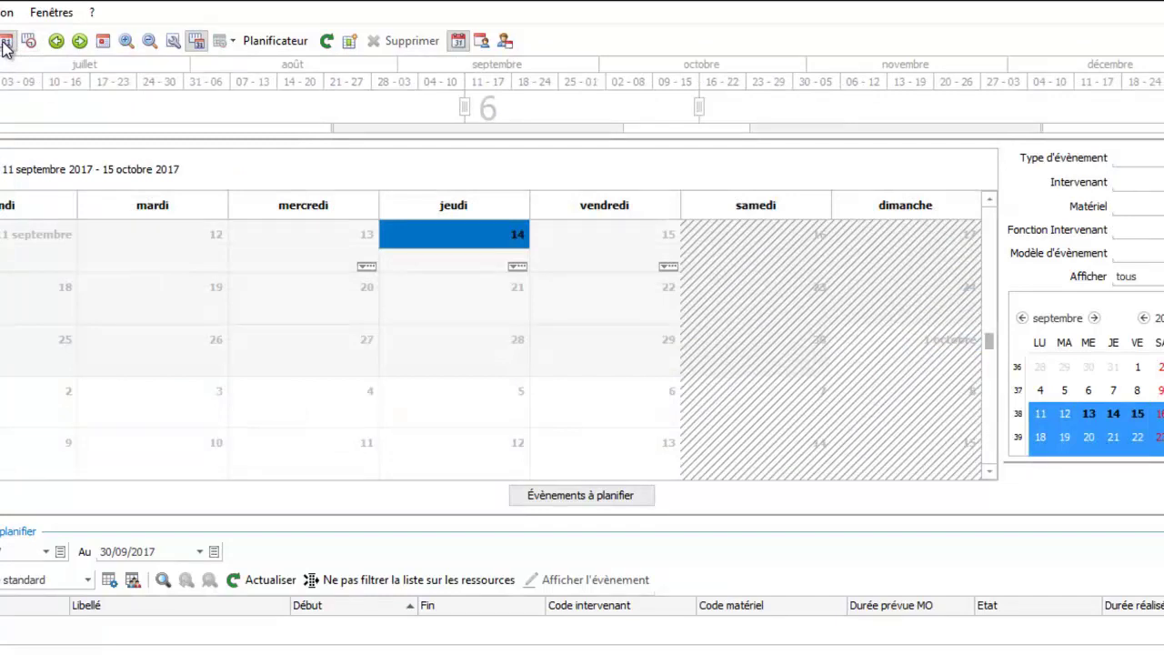
left_click(3, 47)
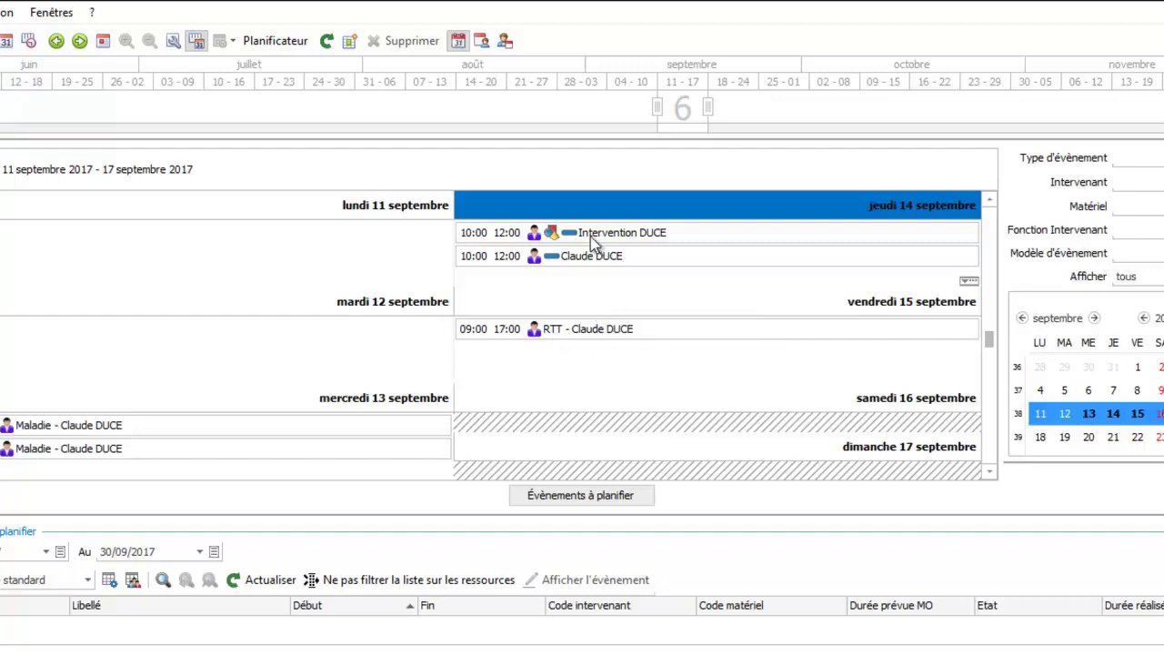
mouse_move(593, 239)
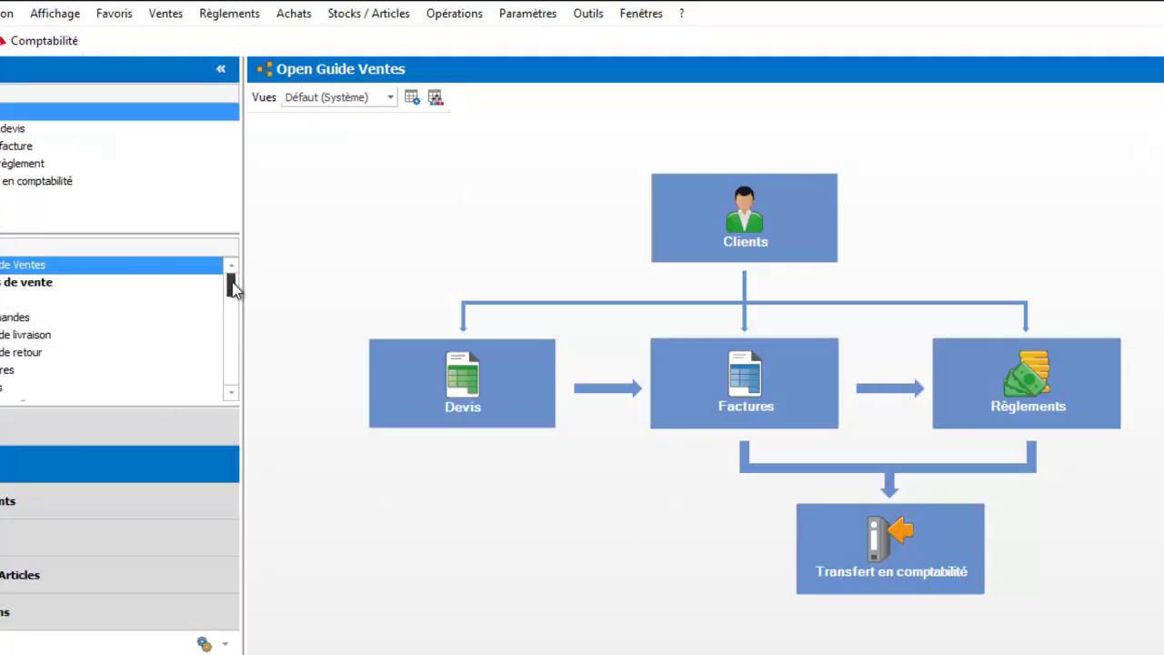
Step: Return to the Évènements list and open the intervention event that starts on 14/09/2017 at 10:00
left_click_drag(233, 288, 232, 319)
left_click(215, 317)
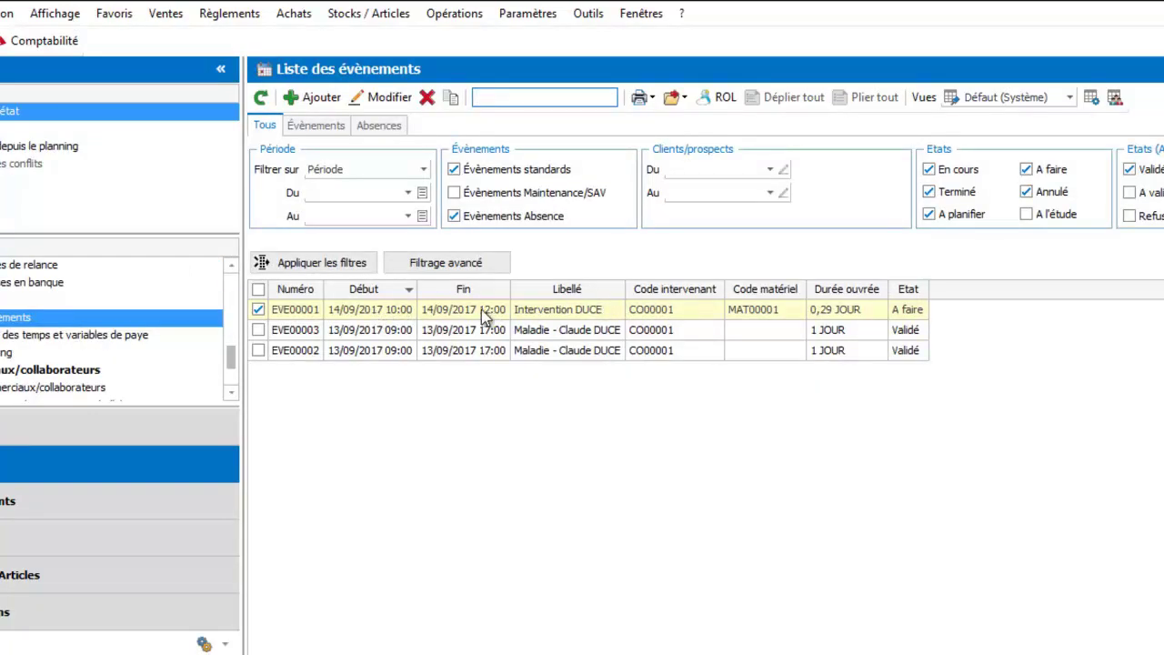
left_click(634, 314)
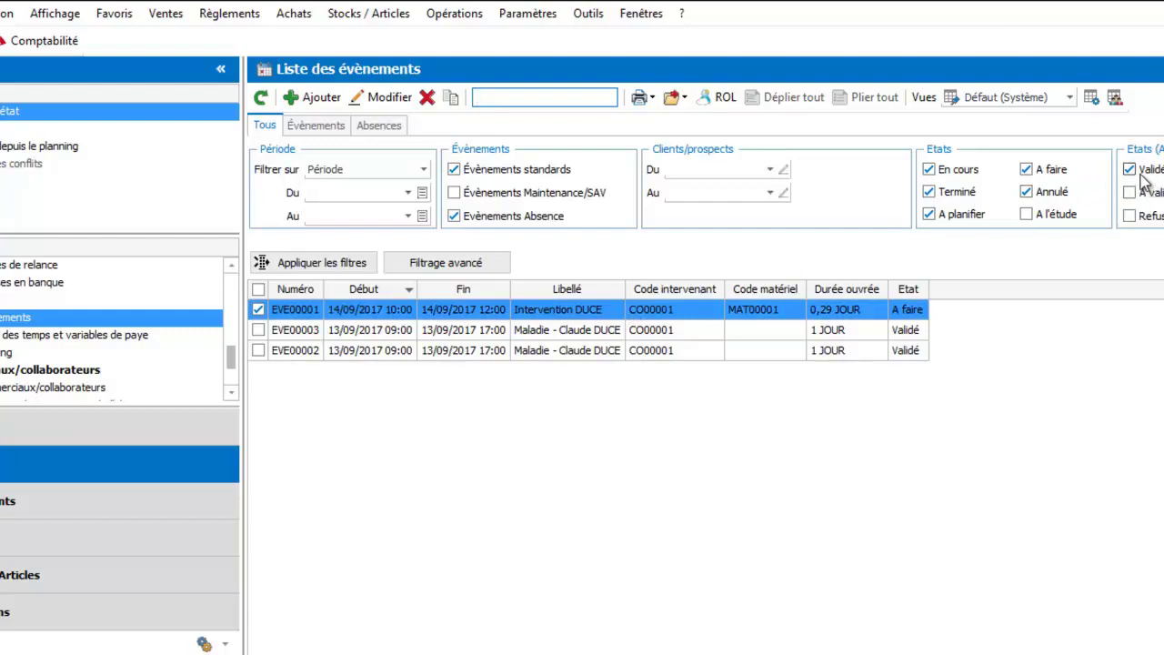
left_click(406, 314)
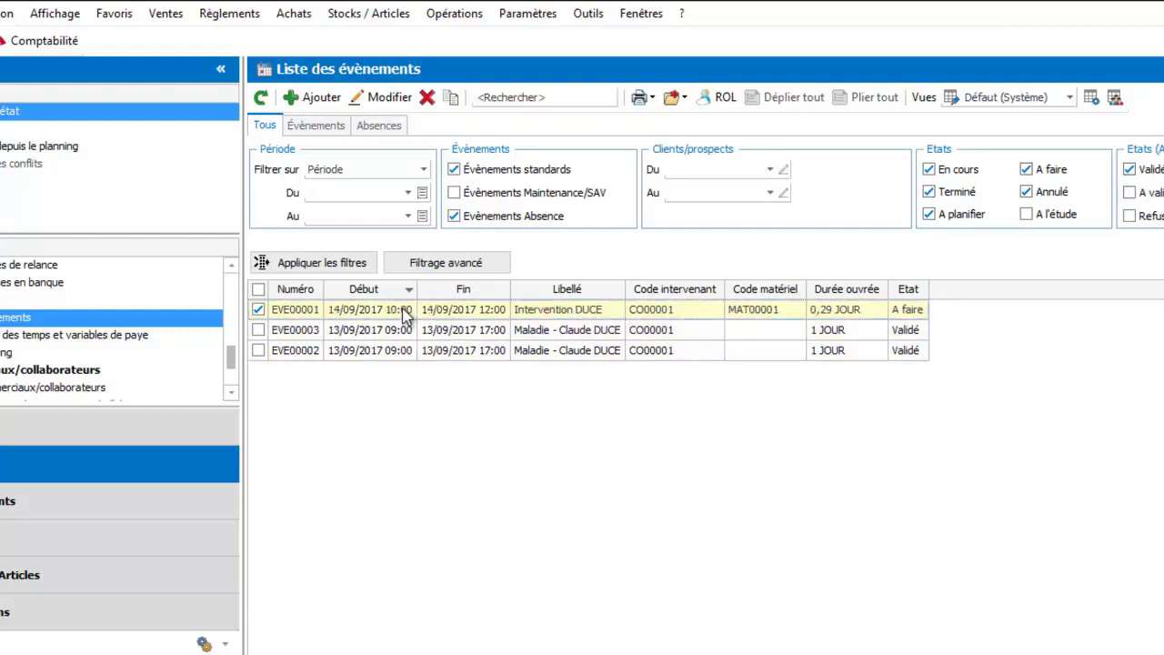
double_click(402, 310)
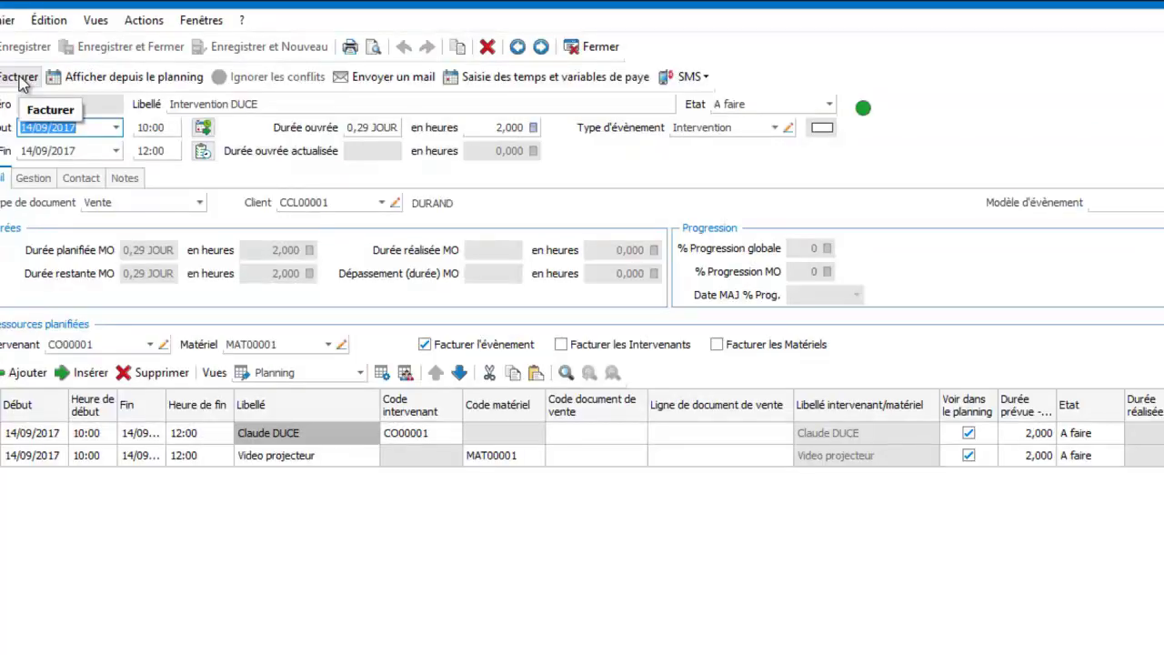
Step: Mark the intervention as Terminé and invoice it with end date 14/09/2017, opening the generated invoice
left_click(20, 79)
left_click(570, 250)
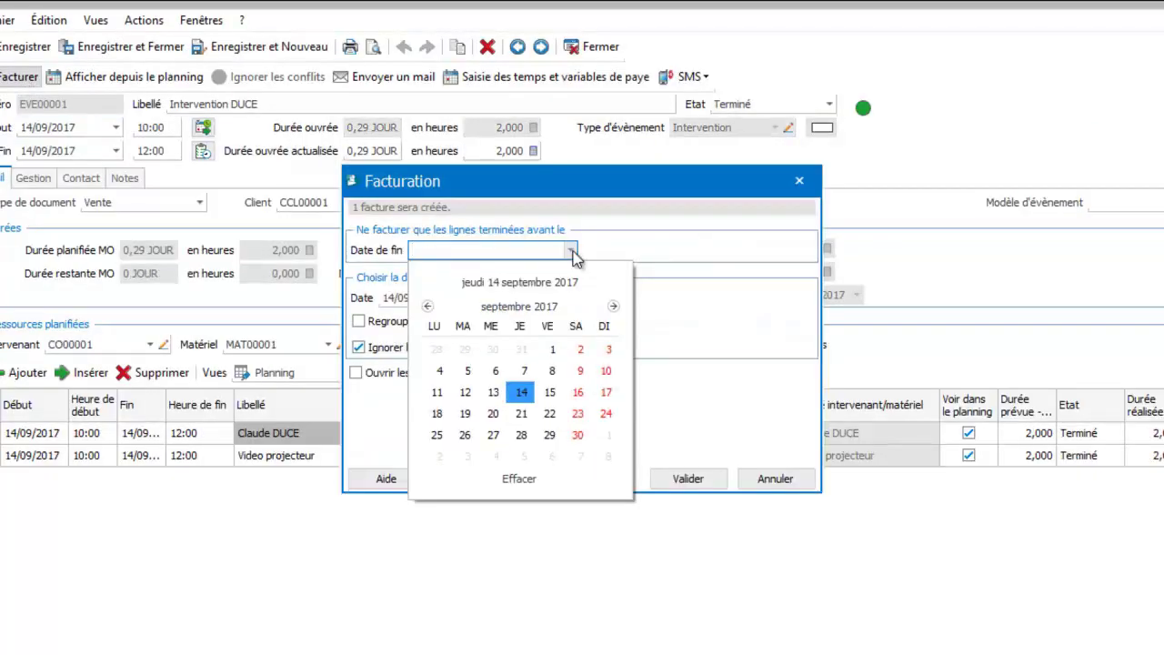
left_click(663, 312)
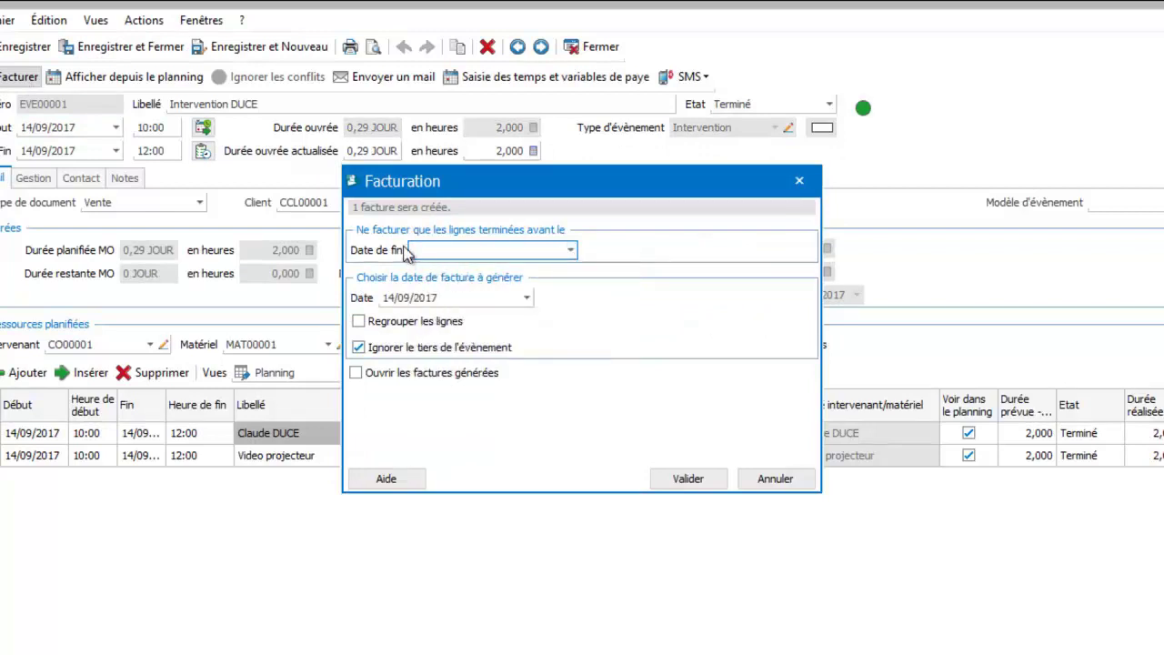
left_click(572, 250)
left_click(519, 392)
left_click(355, 373)
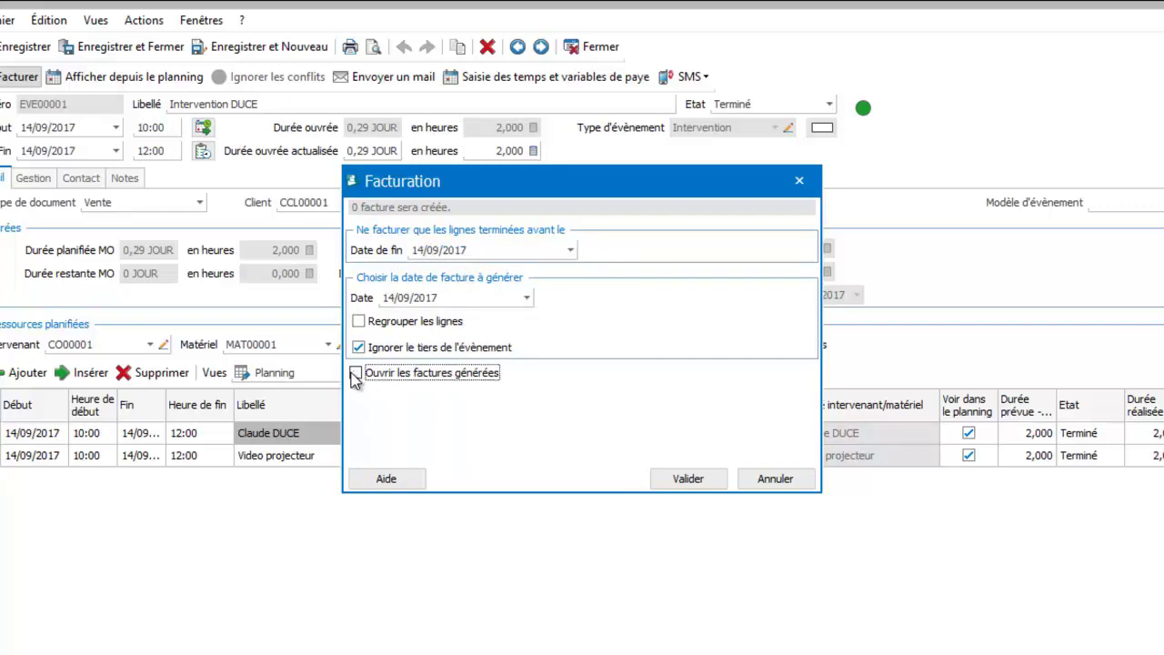
left_click(702, 479)
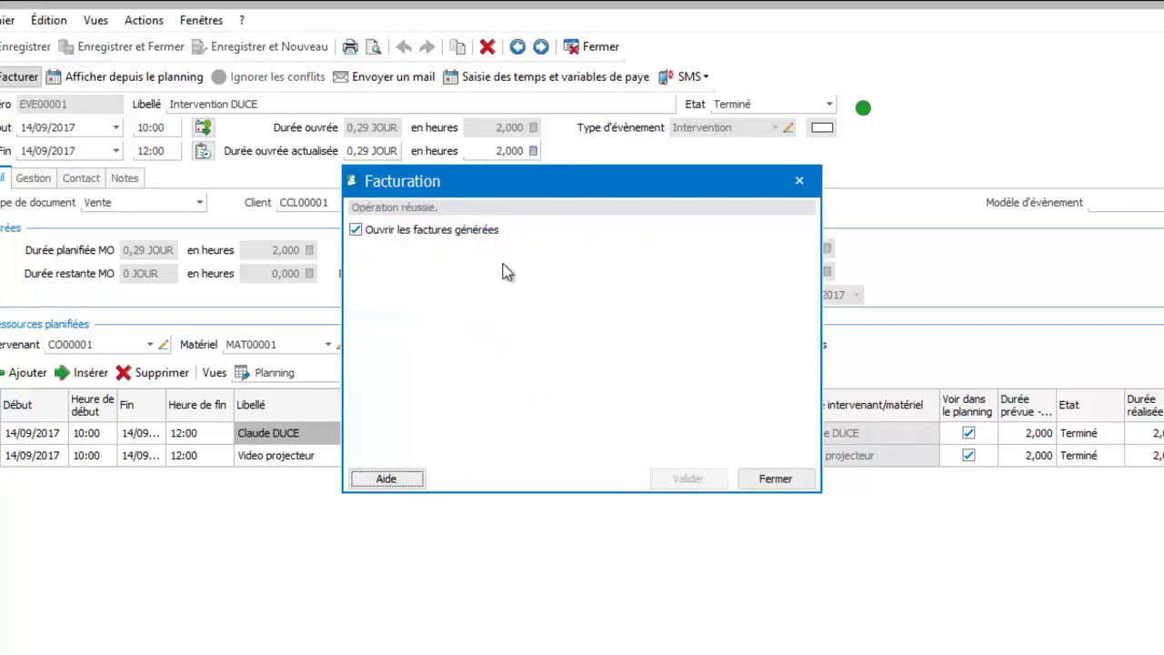
left_click(762, 482)
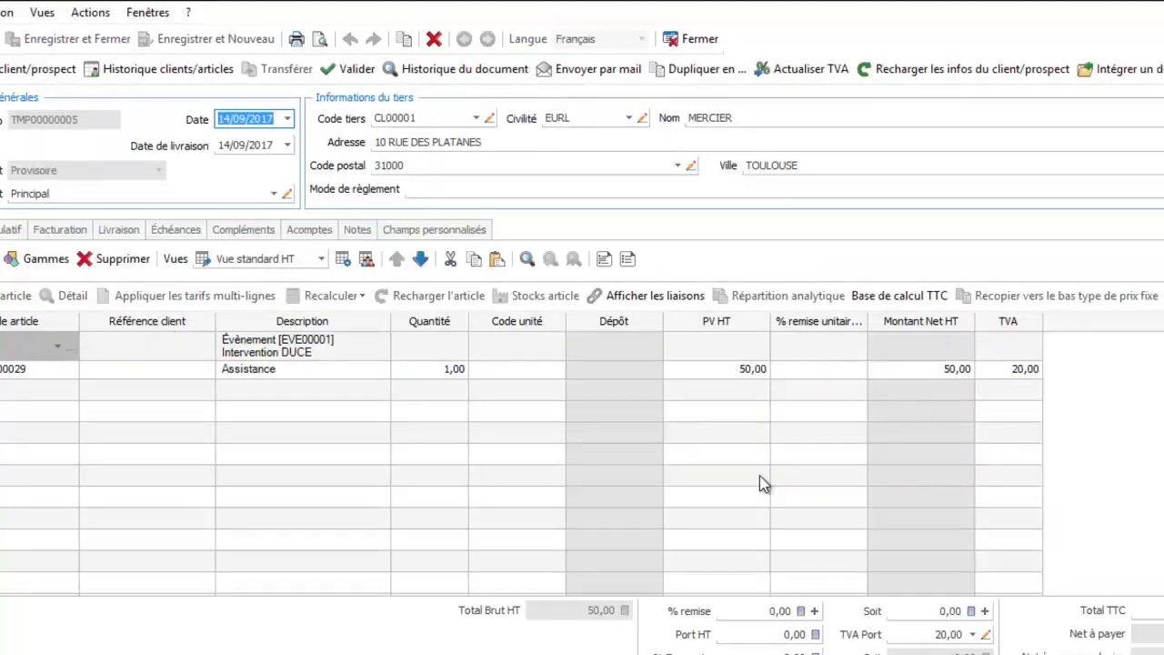
Step: Check the Assistance line and customer details on the generated invoice, and close both the invoice and the event
left_click(256, 375)
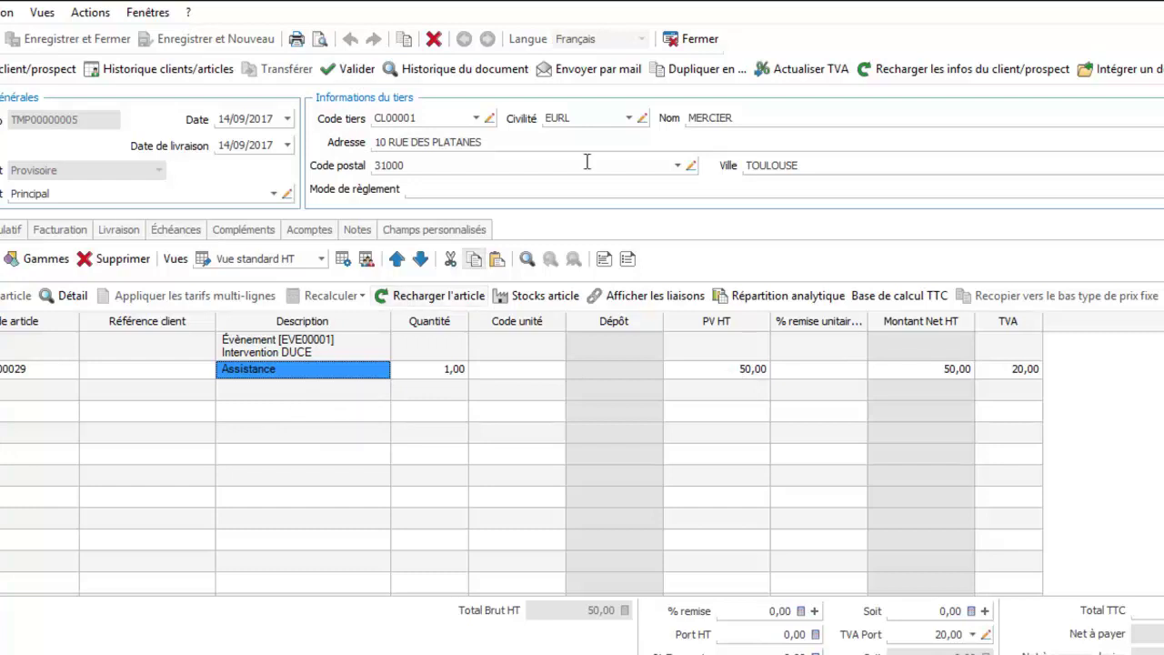
left_click(700, 40)
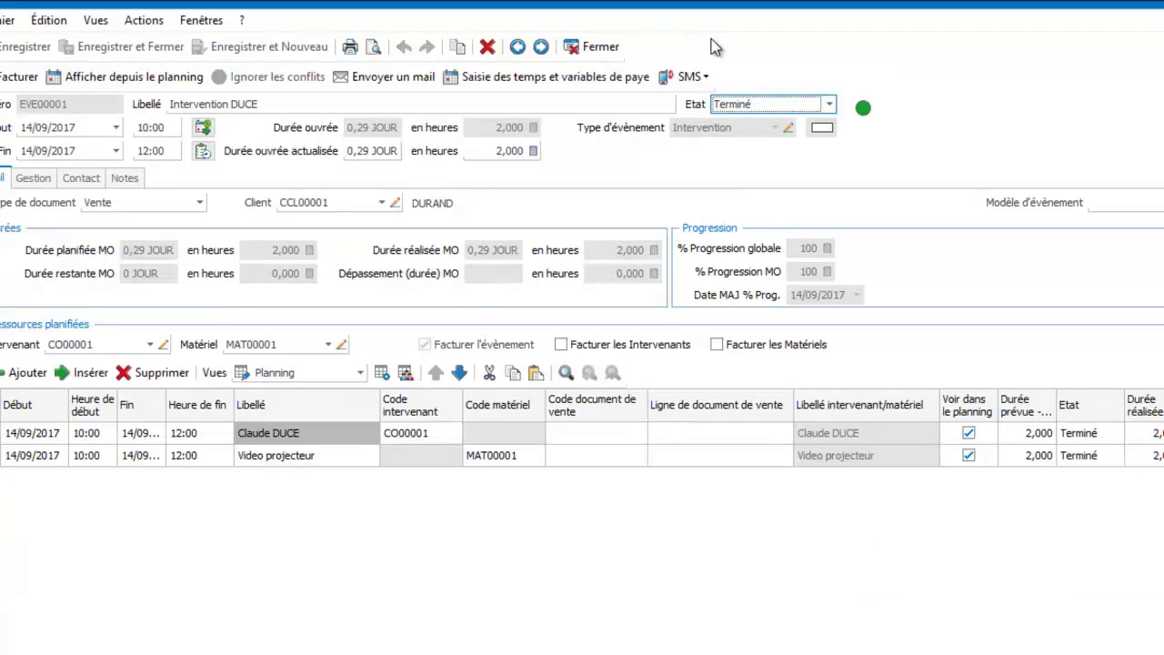
left_click(595, 48)
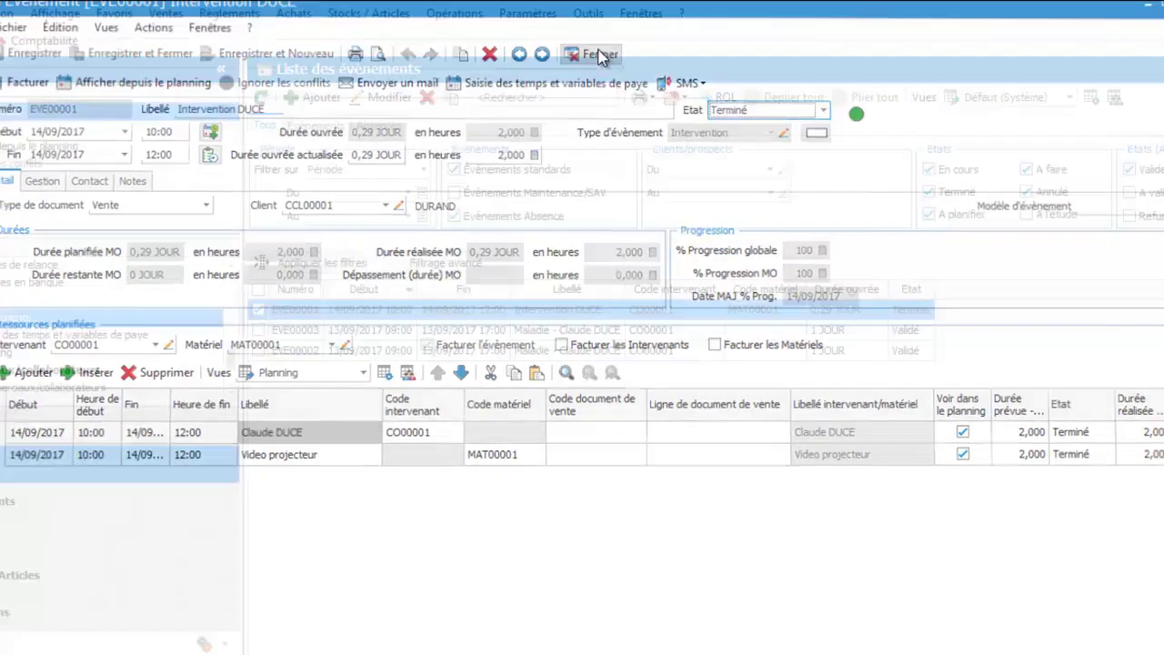